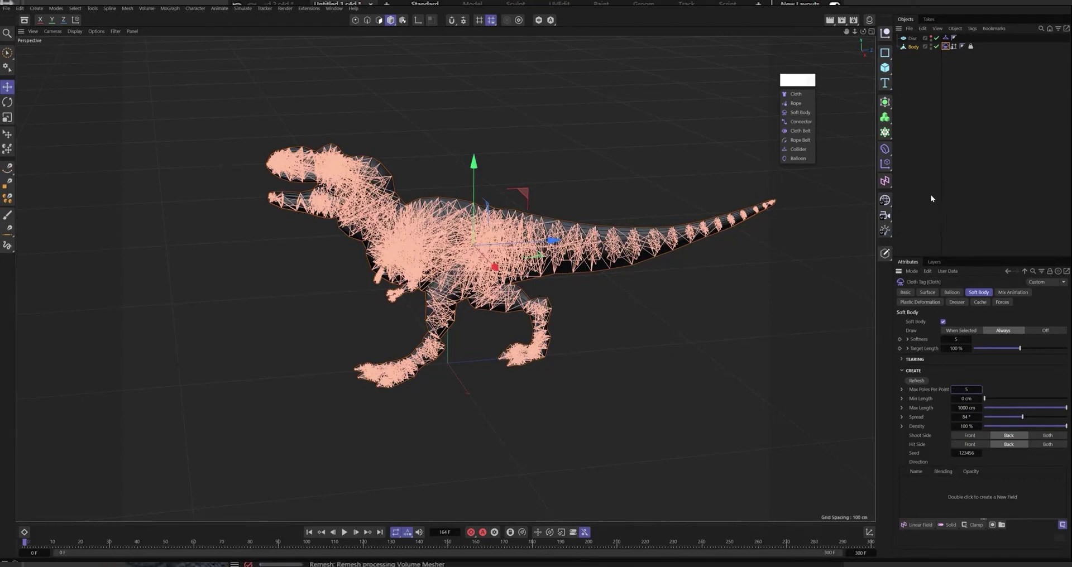
# - Set the Body cloth tag's Shoot Side and Hit Side to Both and turn off the soft body's Draw option
pyautogui.click(1055, 437)
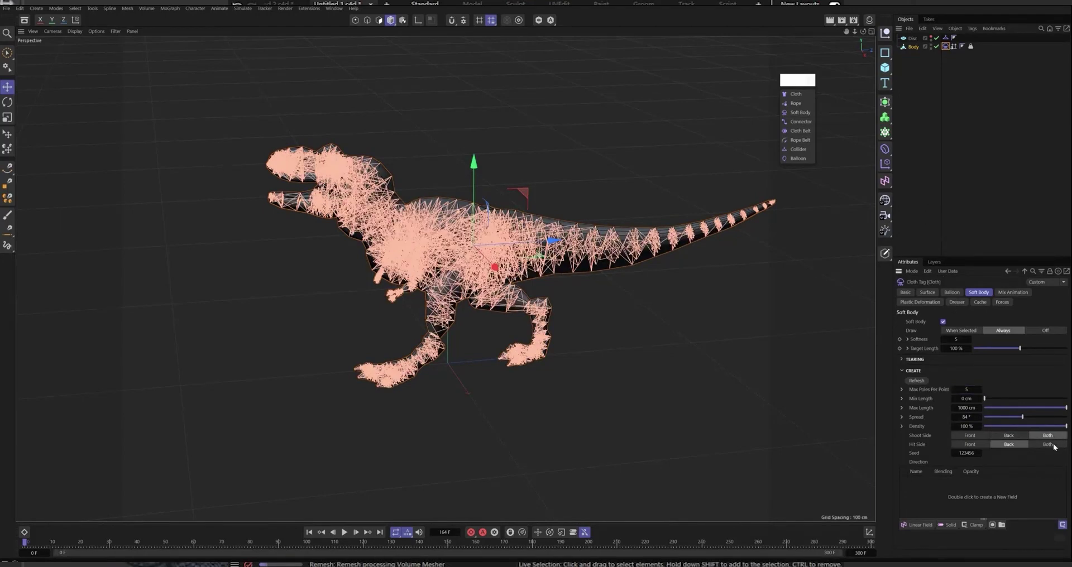
pyautogui.click(1055, 445)
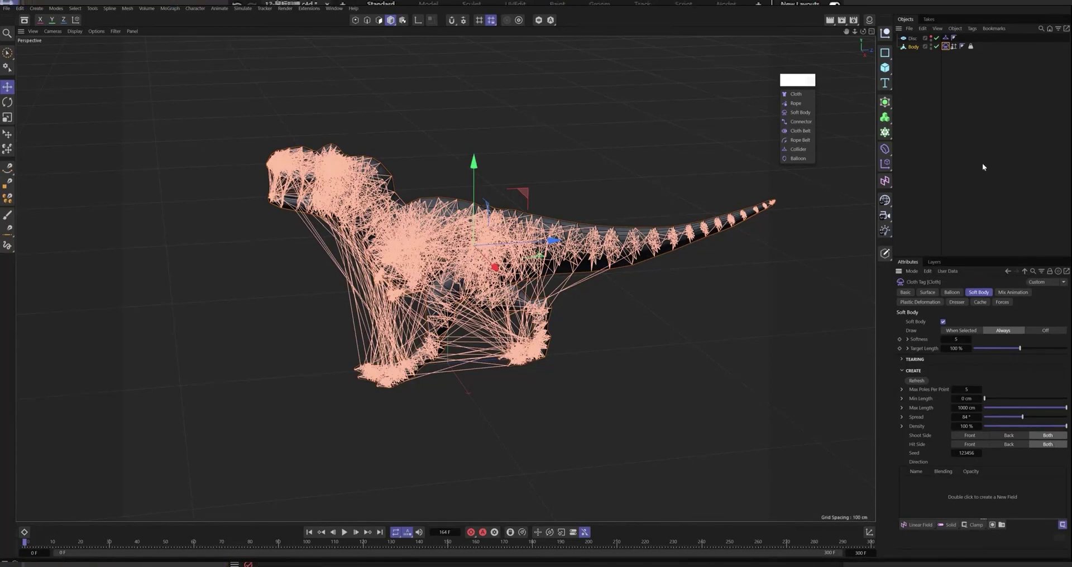
pyautogui.click(1049, 332)
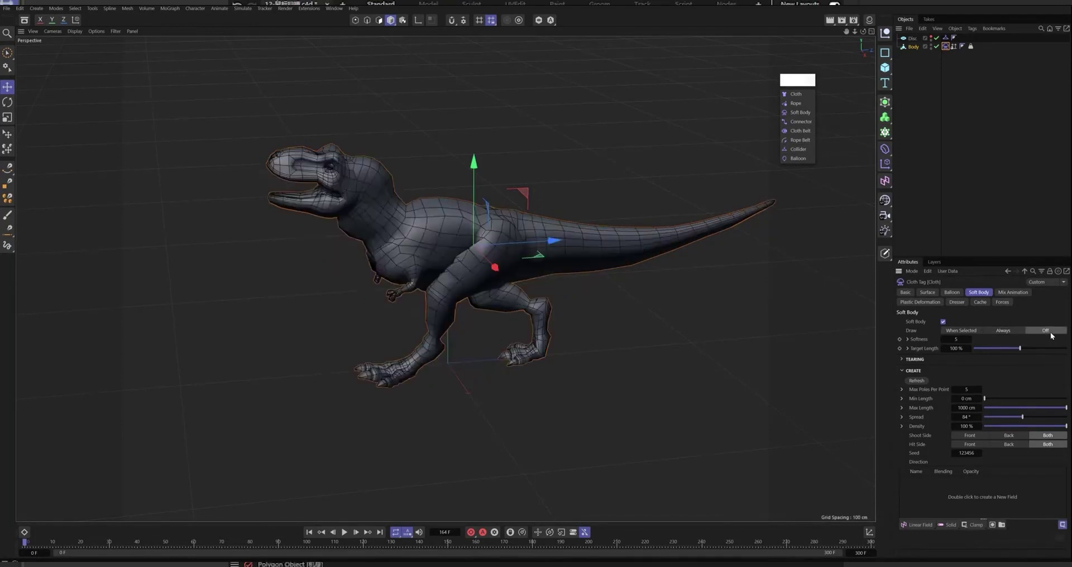
# - Play the soft body simulation and disable Normals streaming on the Body Alembic object
pyautogui.click(345, 532)
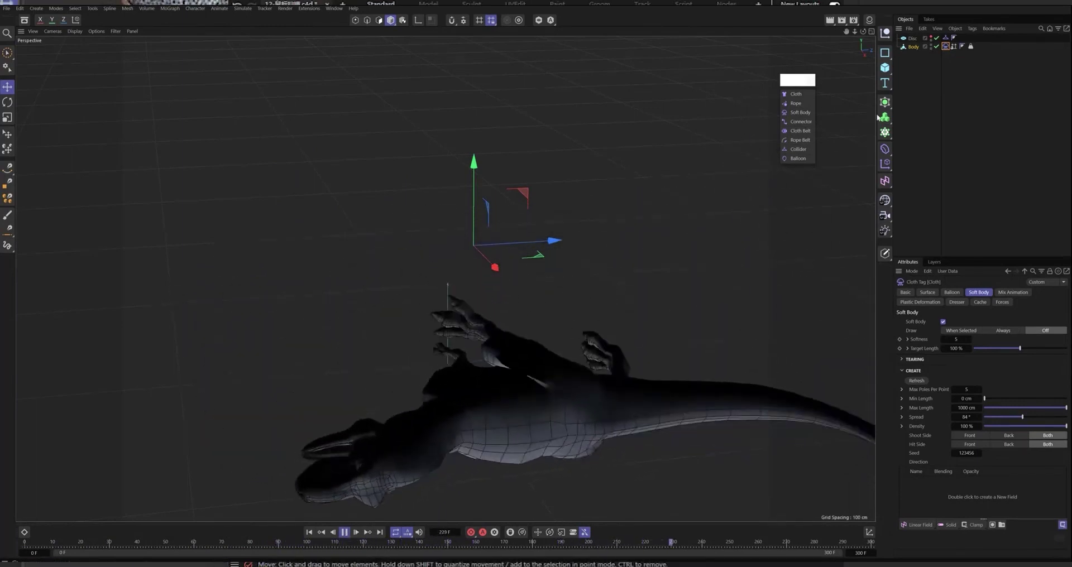
pyautogui.click(914, 46)
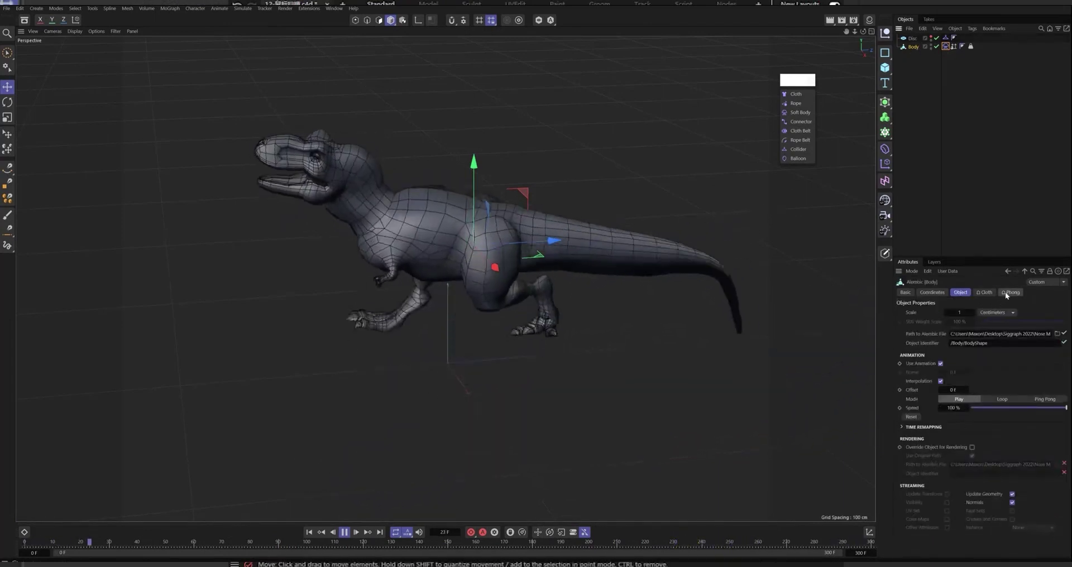
pyautogui.click(1012, 504)
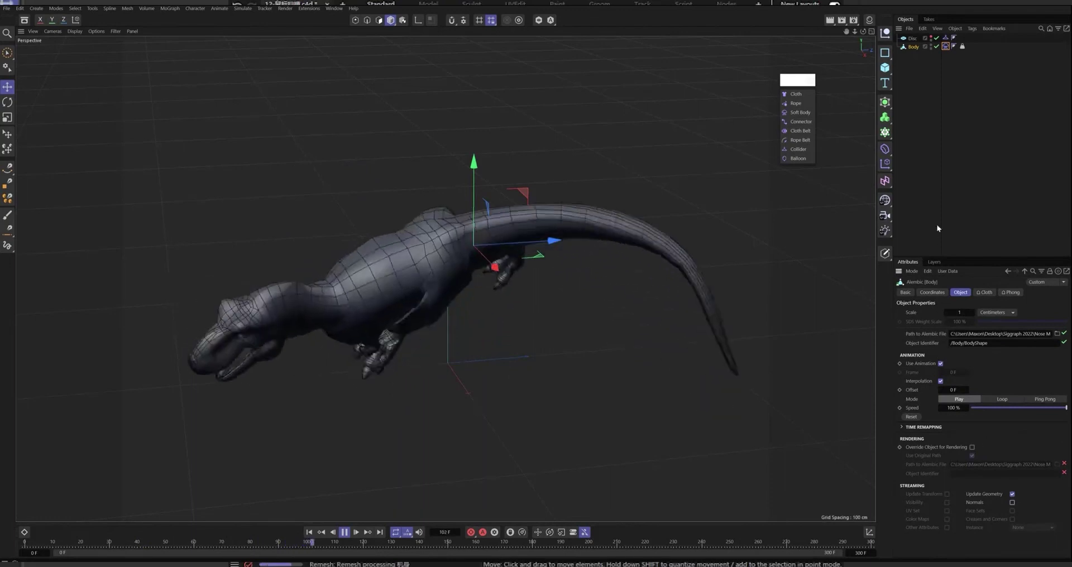
pyautogui.click(345, 532)
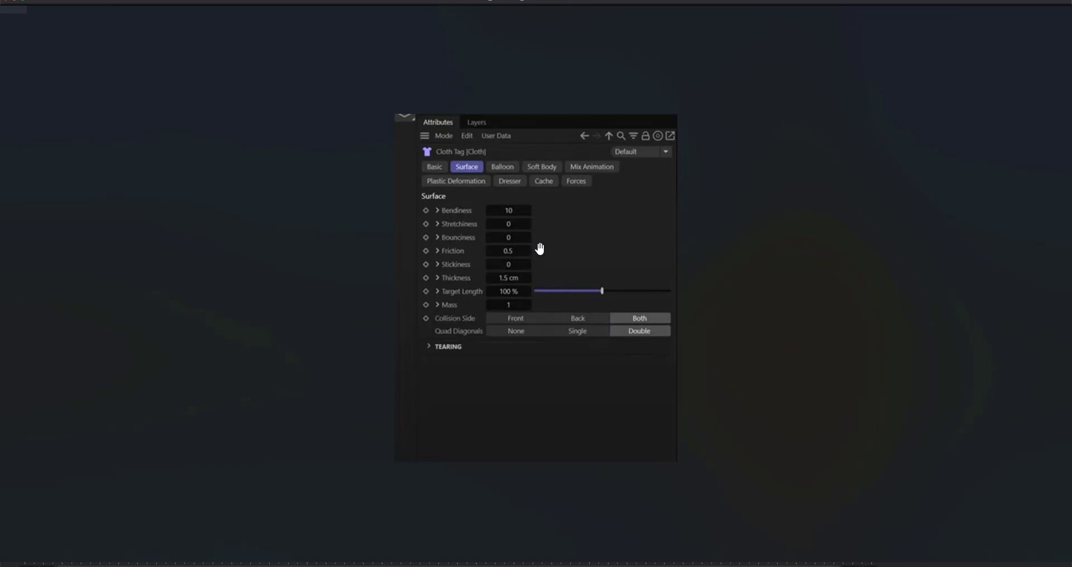
pyautogui.click(1025, 3)
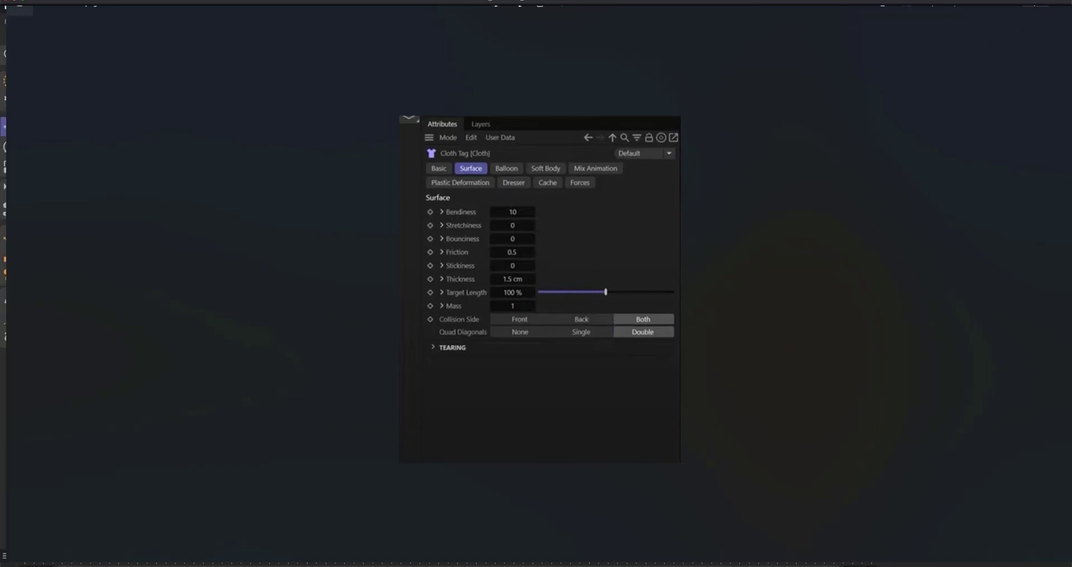
pyautogui.moveTo(836, 279); pyautogui.dragTo(1071, 282)
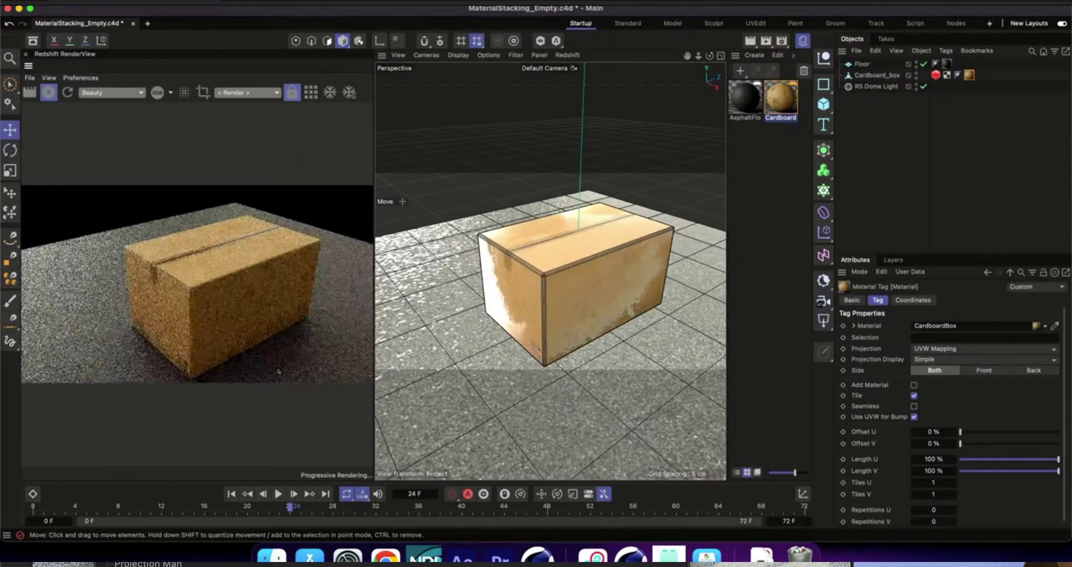
pyautogui.click(670, 385)
pyautogui.keyDown('alt'); pyautogui.moveTo(618, 256); pyautogui.dragTo(548, 271); pyautogui.keyUp('alt')
pyautogui.keyDown('alt'); pyautogui.moveTo(547, 270); pyautogui.dragTo(585, 239, button='right'); pyautogui.keyUp('alt')
pyautogui.keyDown('alt'); pyautogui.moveTo(585, 238); pyautogui.dragTo(557, 244); pyautogui.keyUp('alt')
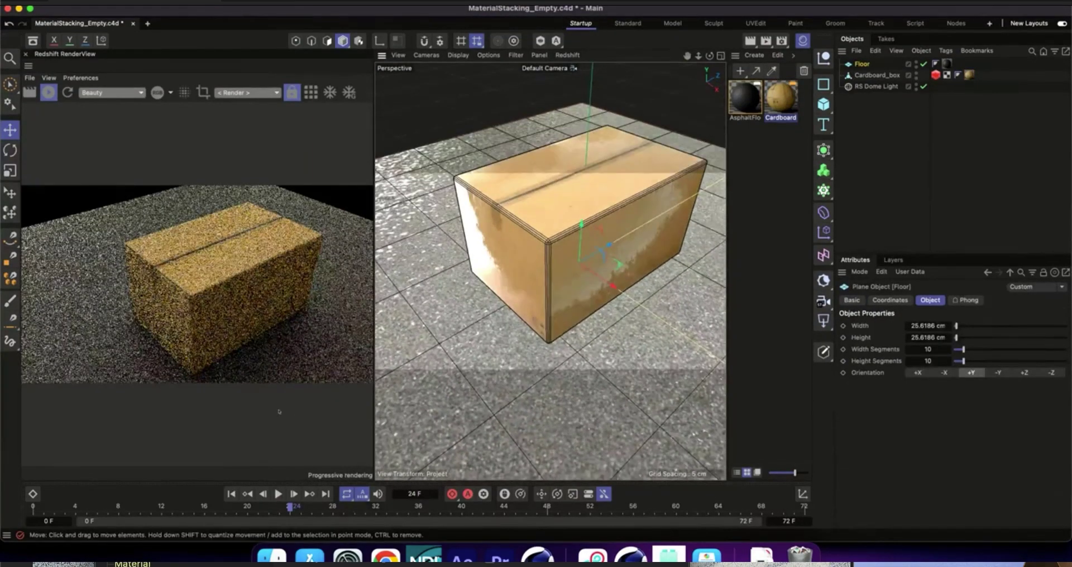
pyautogui.keyDown('alt'); pyautogui.moveTo(450, 313); pyautogui.dragTo(434, 335, button='middle'); pyautogui.keyUp('alt')
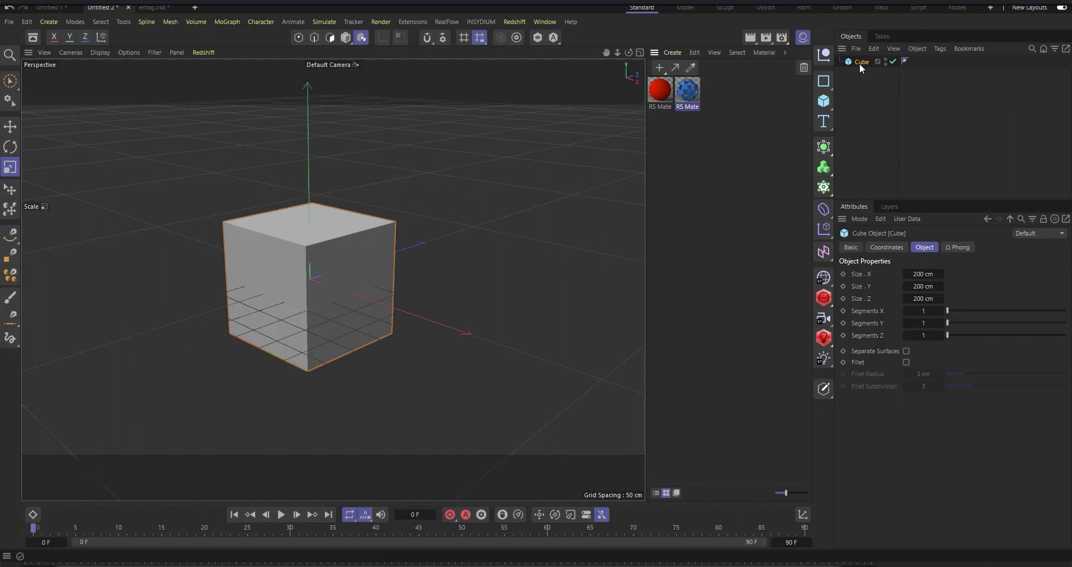
# - Create two default materials and apply both Mat and Mat.1 to the cube
pyautogui.scroll(2, 256, 217)
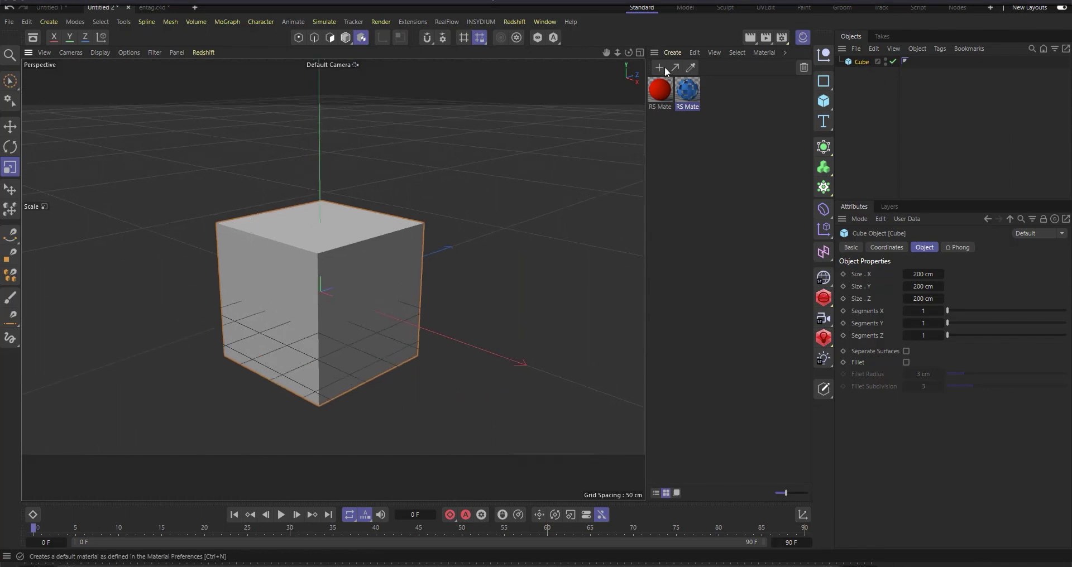
pyautogui.click(659, 68)
pyautogui.click(659, 71)
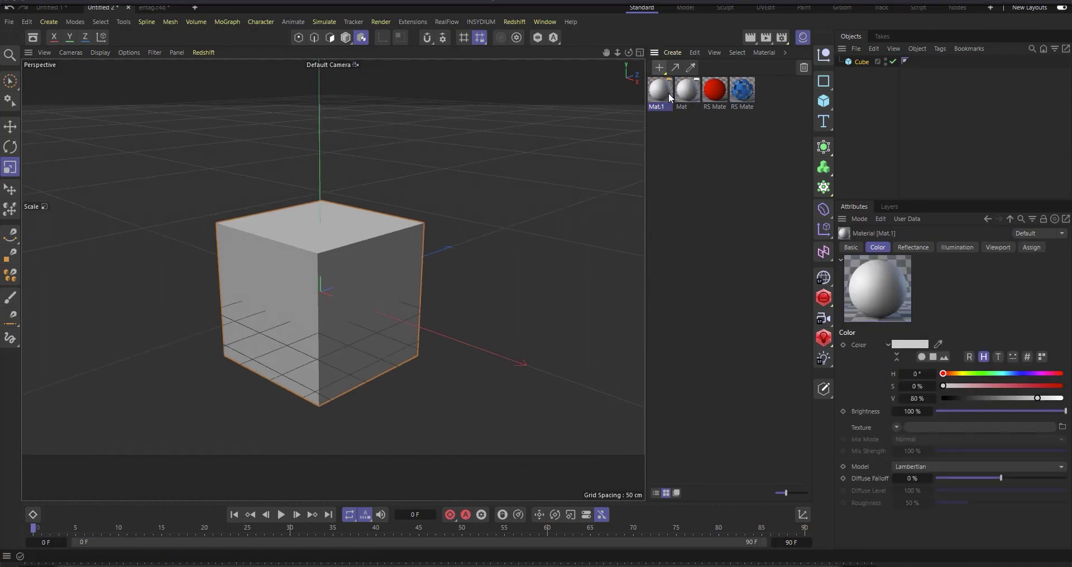
pyautogui.moveTo(691, 99); pyautogui.dragTo(862, 63)
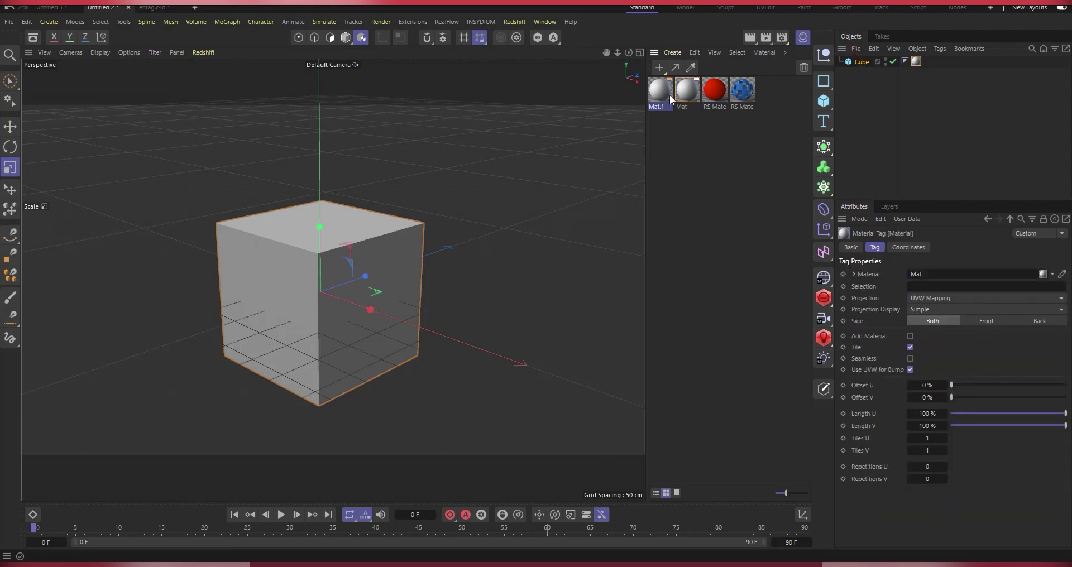
pyautogui.moveTo(832, 54); pyautogui.dragTo(862, 61)
# - Make Mat.1 red with 89% saturation and enable its Alpha channel with a Checkerboard texture
pyautogui.doubleClick(660, 91)
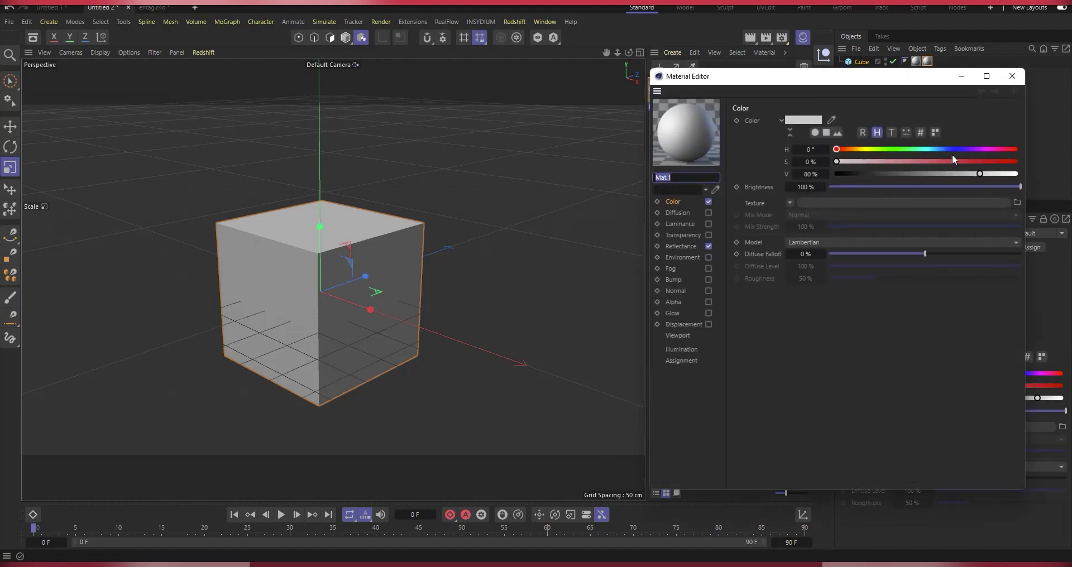
pyautogui.moveTo(988, 162); pyautogui.dragTo(995, 162)
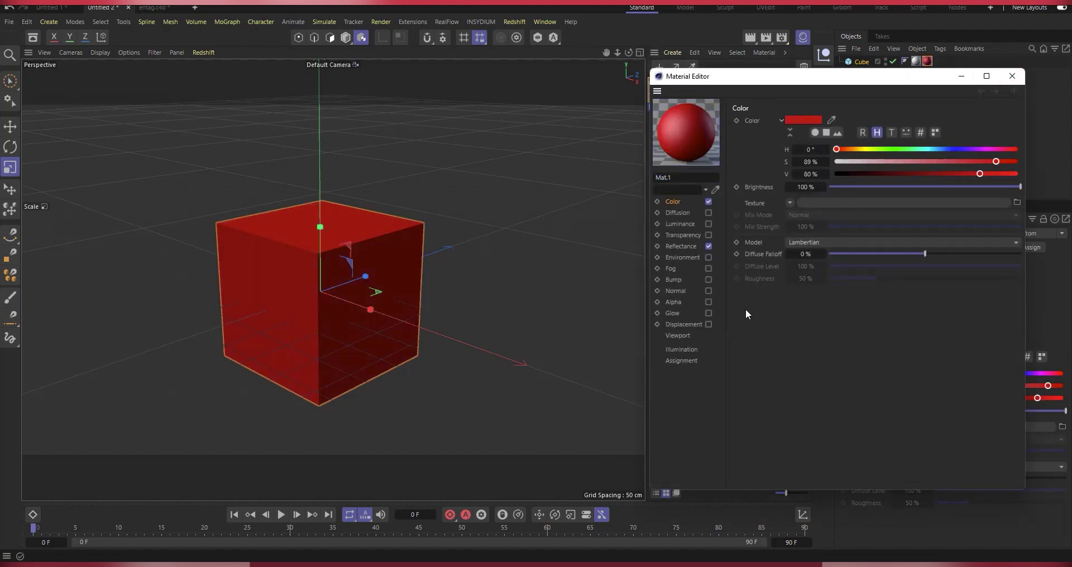
pyautogui.click(710, 302)
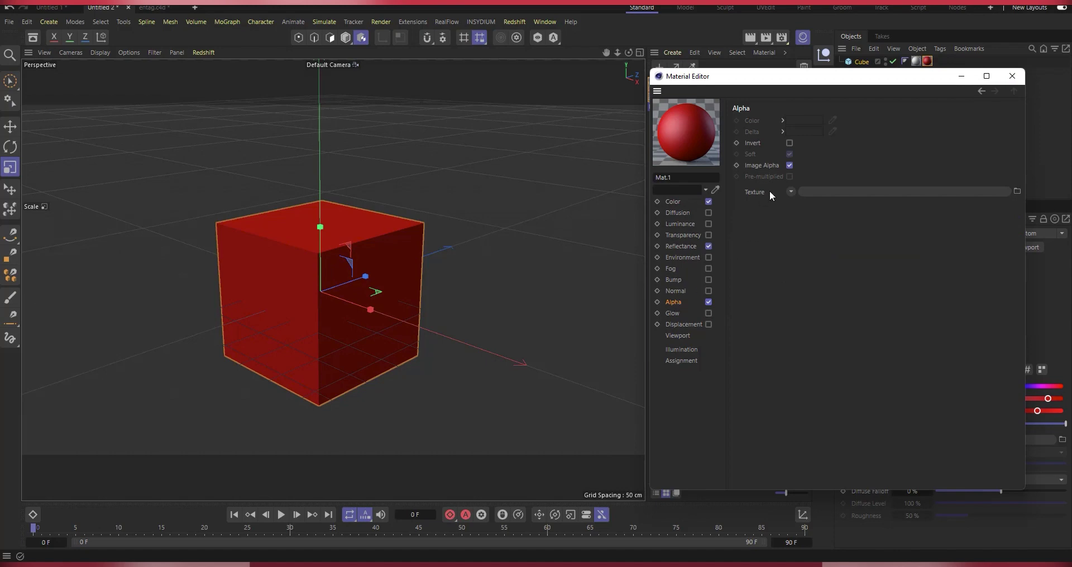
pyautogui.click(792, 192)
pyautogui.moveTo(853, 456)
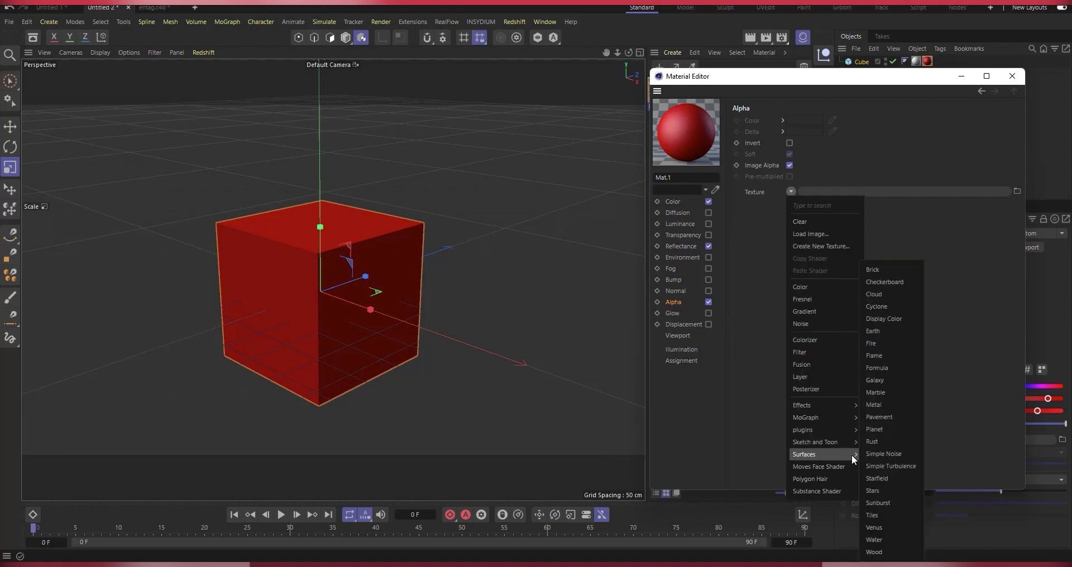
pyautogui.click(882, 281)
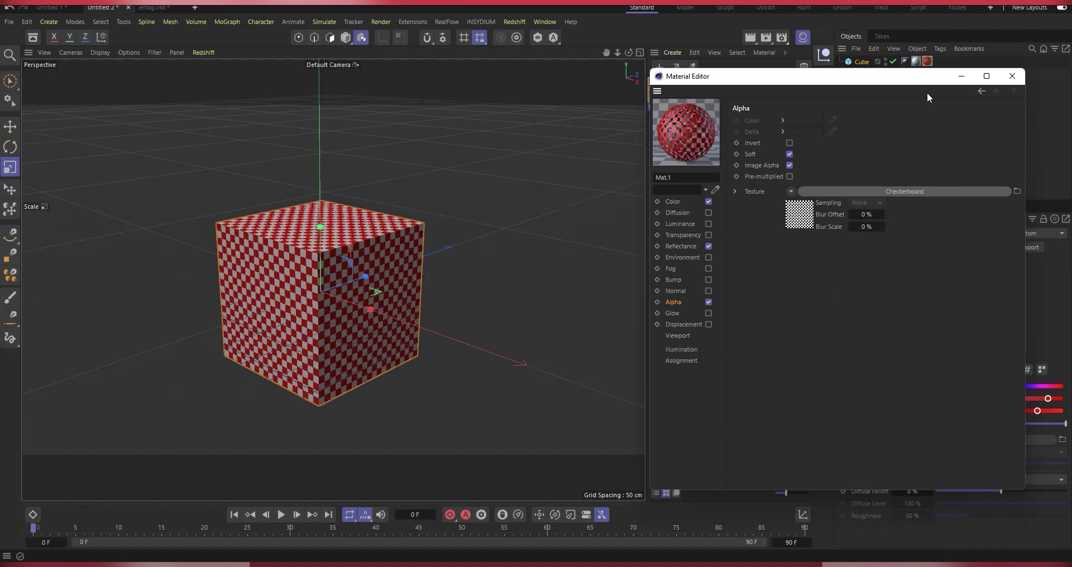
pyautogui.click(1009, 77)
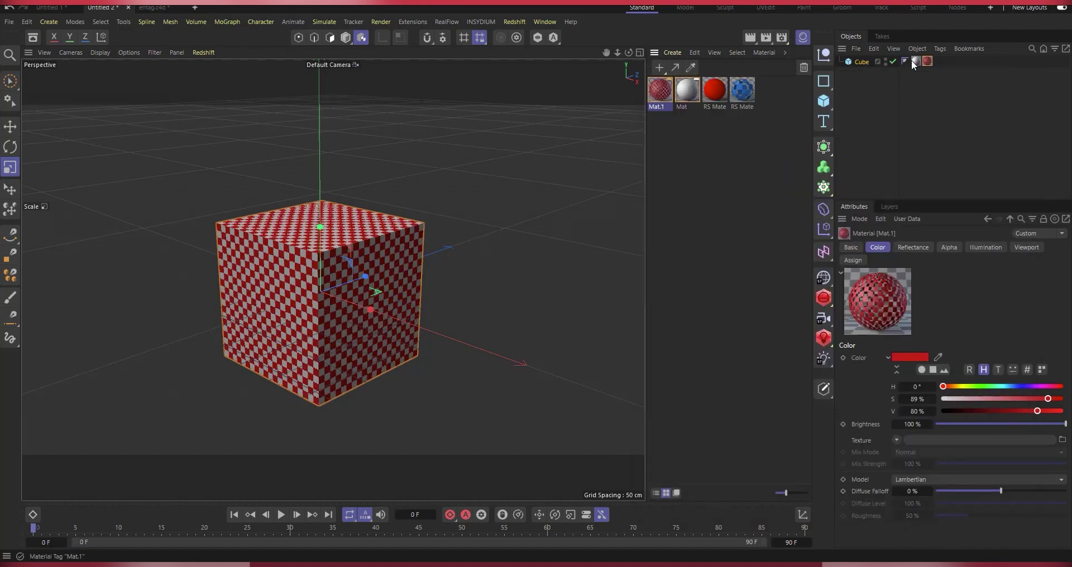
# - Try Cubic projection for the checkered Mat.1 on the cube and switch it to Cylindrical
pyautogui.moveTo(329, 302); pyautogui.dragTo(289, 253)
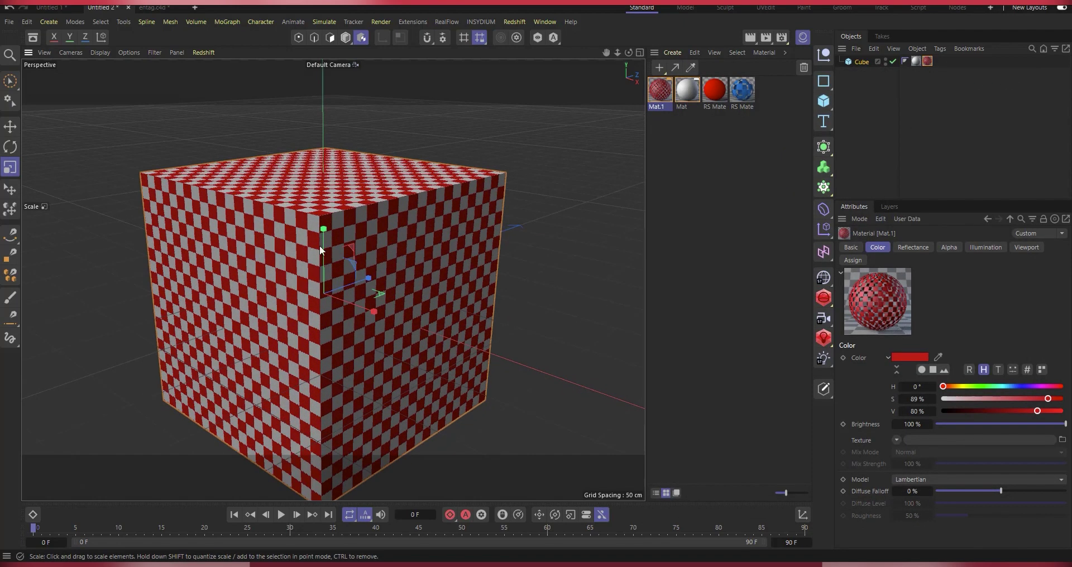
pyautogui.scroll(2, 284, 245)
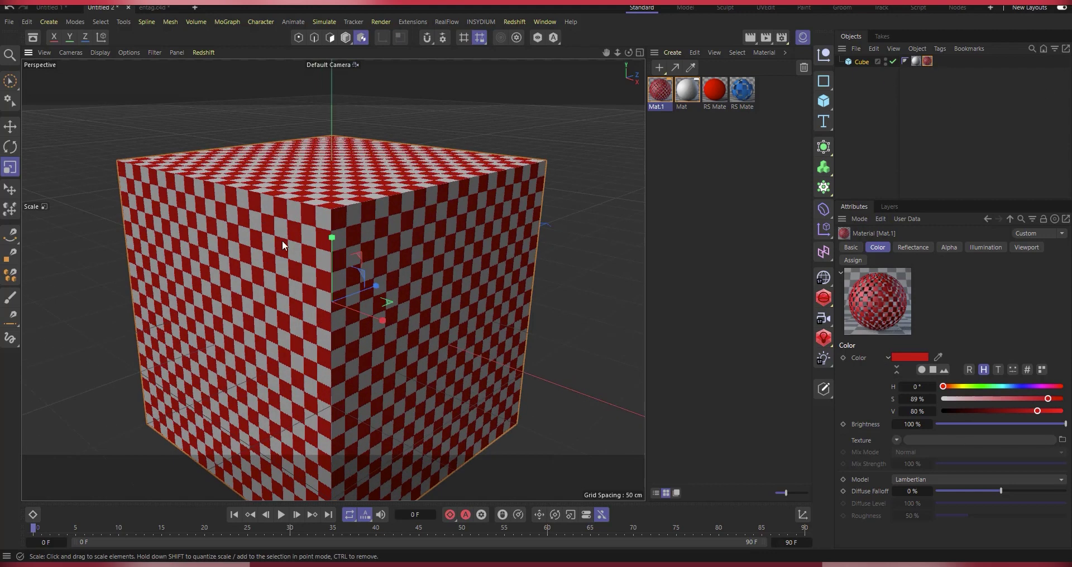
pyautogui.click(916, 61)
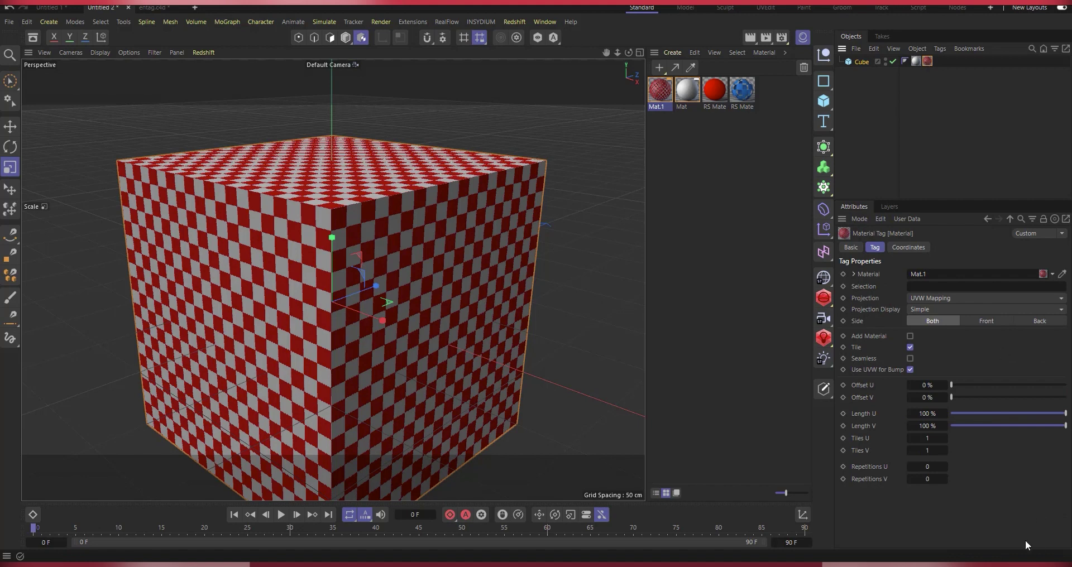
pyautogui.click(946, 298)
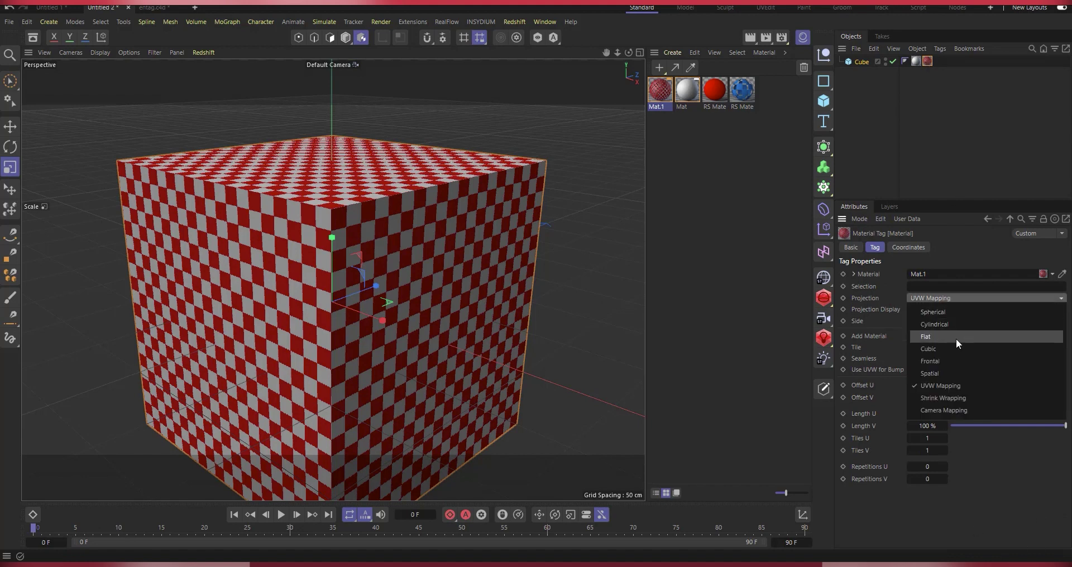
pyautogui.click(937, 350)
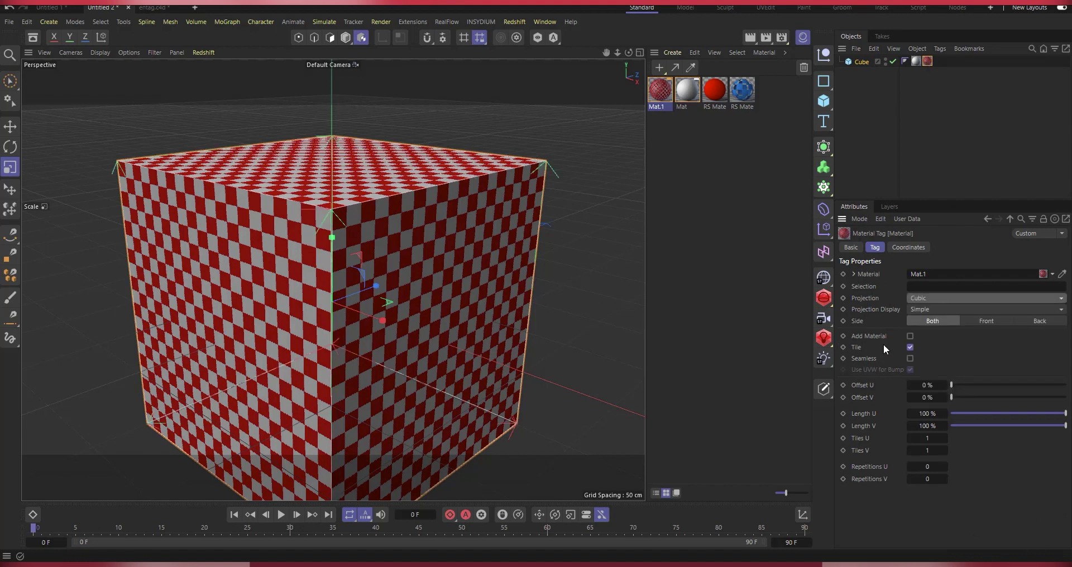
pyautogui.click(932, 300)
pyautogui.click(942, 321)
pyautogui.scroll(-5, 625, 223)
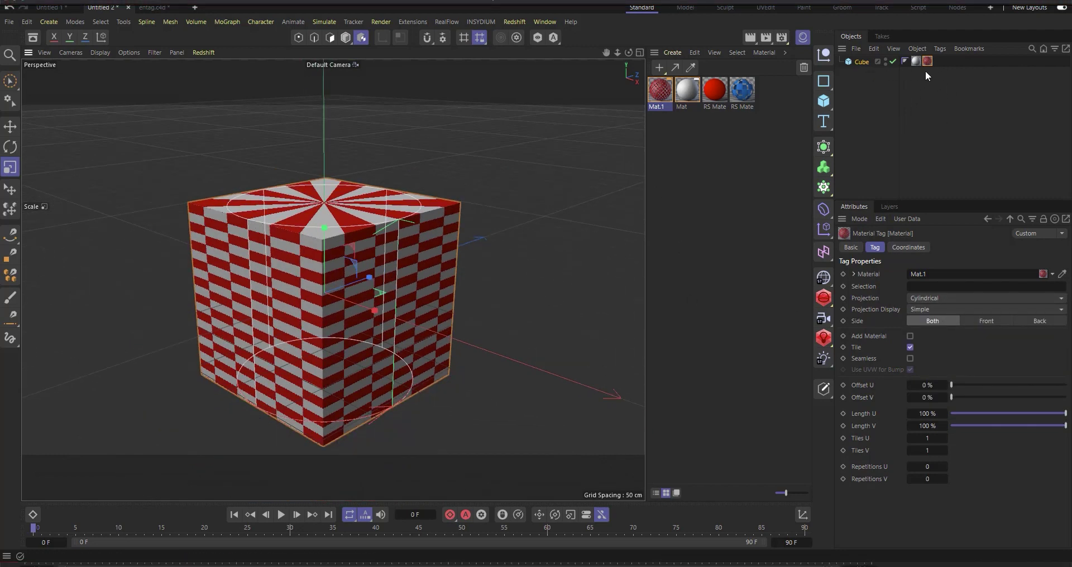
# - Remove both material tags from the cube and delete the materials Mat and Mat.1
pyautogui.moveTo(927, 61); pyautogui.dragTo(918, 63)
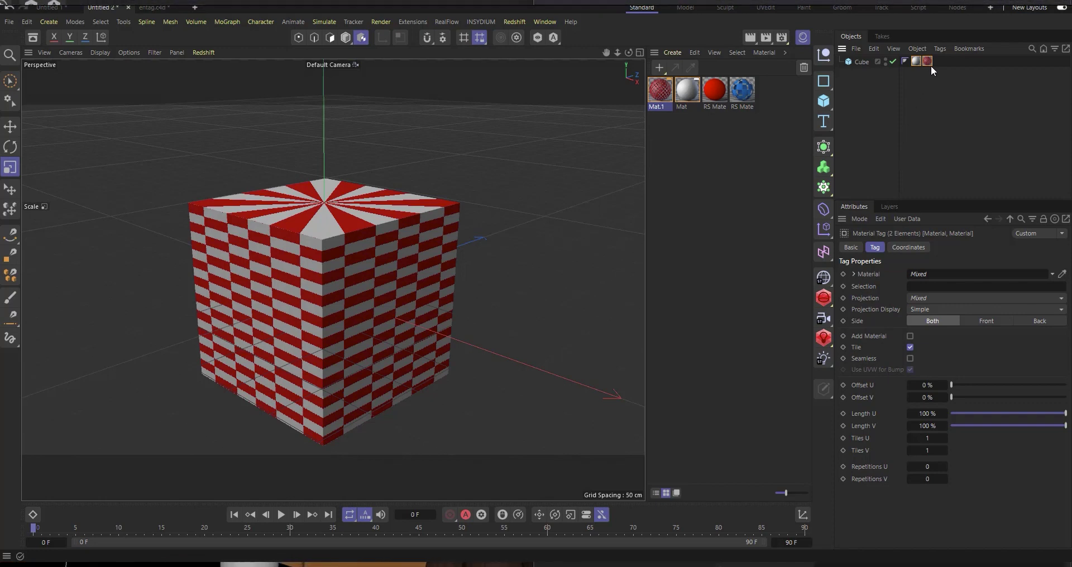
pyautogui.moveTo(940, 76)
pyautogui.mouseDown()
pyautogui.moveTo(931, 48)
pyautogui.moveTo(930, 63)
pyautogui.mouseUp()
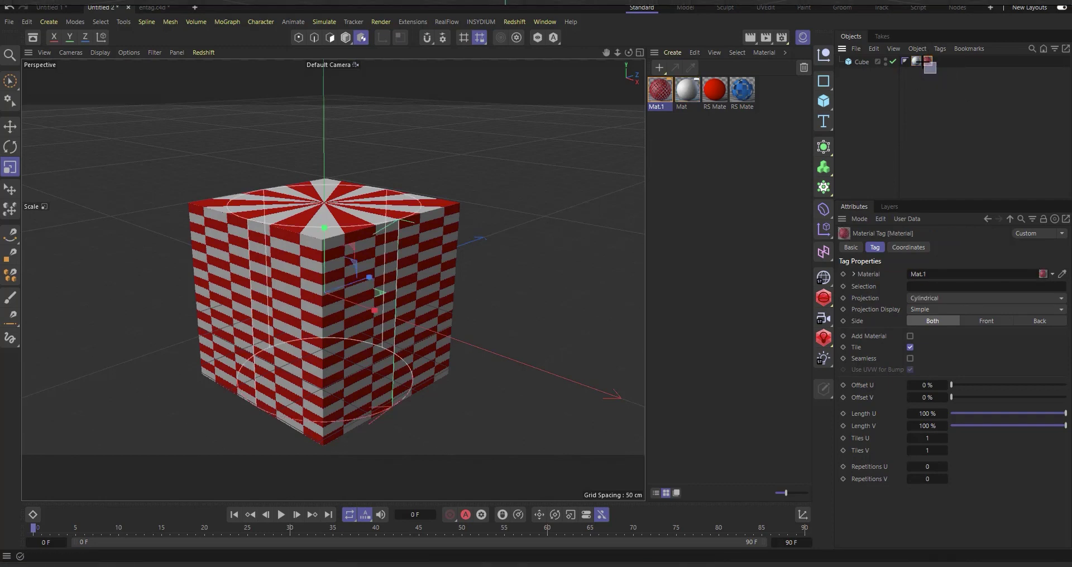
pyautogui.keyDown('shift'); pyautogui.click(916, 62); pyautogui.keyUp('shift')
pyautogui.press('Delete')
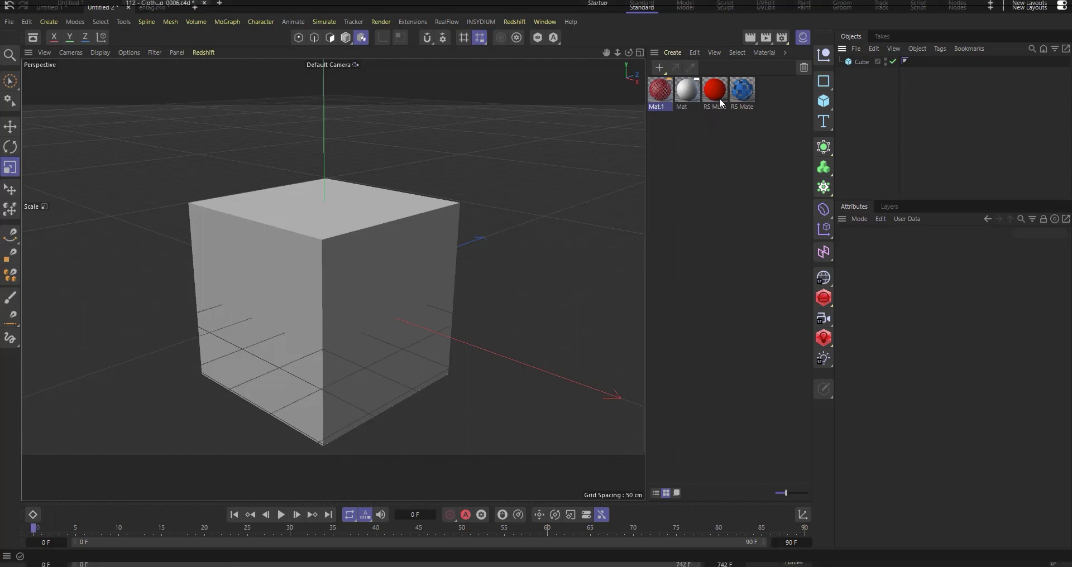
pyautogui.moveTo(692, 120); pyautogui.dragTo(661, 93)
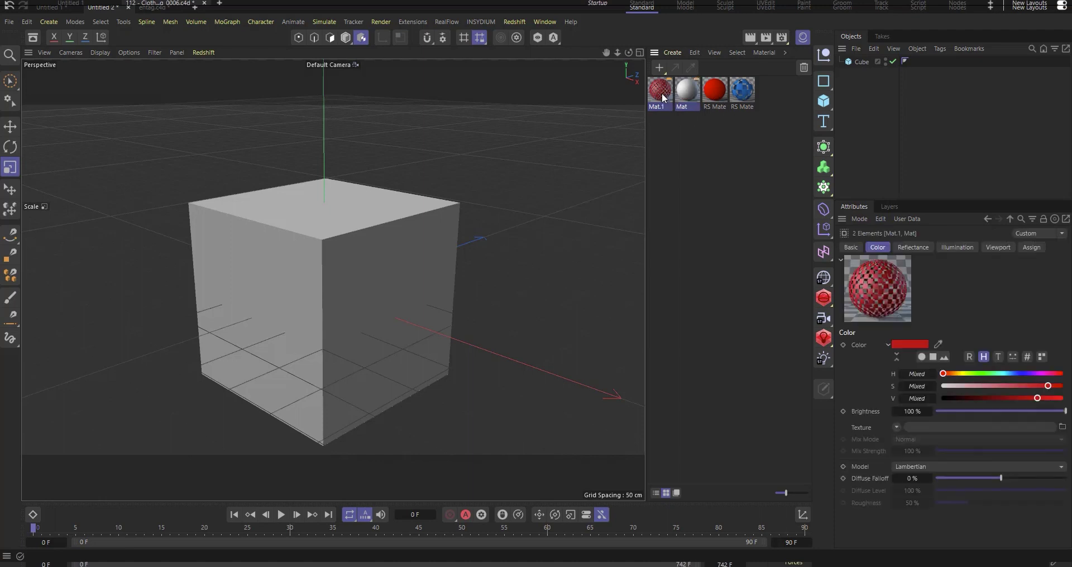
pyautogui.press('Delete')
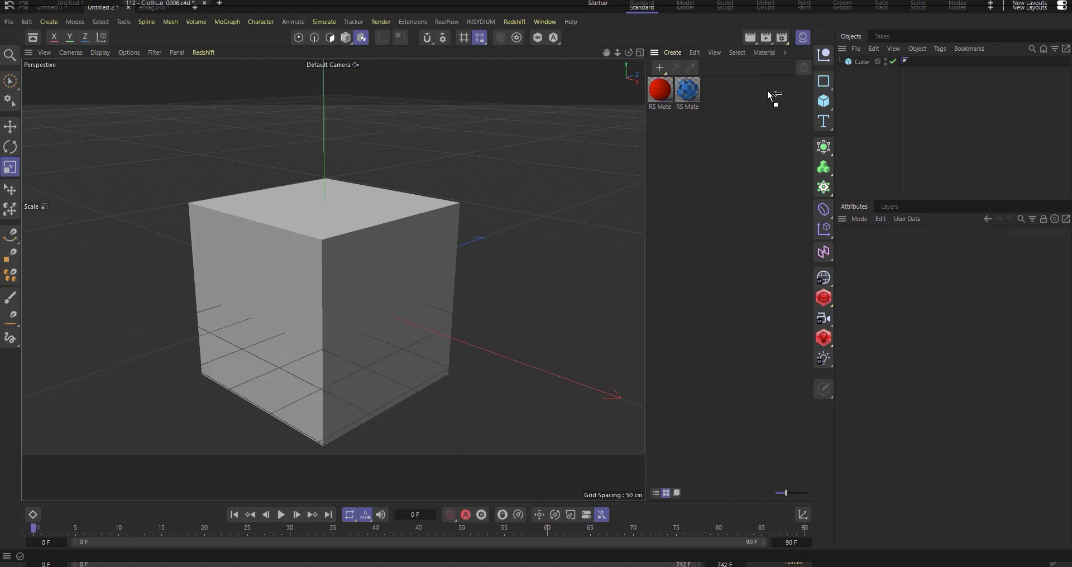
# - Apply the red RS Material and the blue RS Material on top of it to the cube, and hide the Material Manager
pyautogui.moveTo(852, 62); pyautogui.dragTo(854, 63)
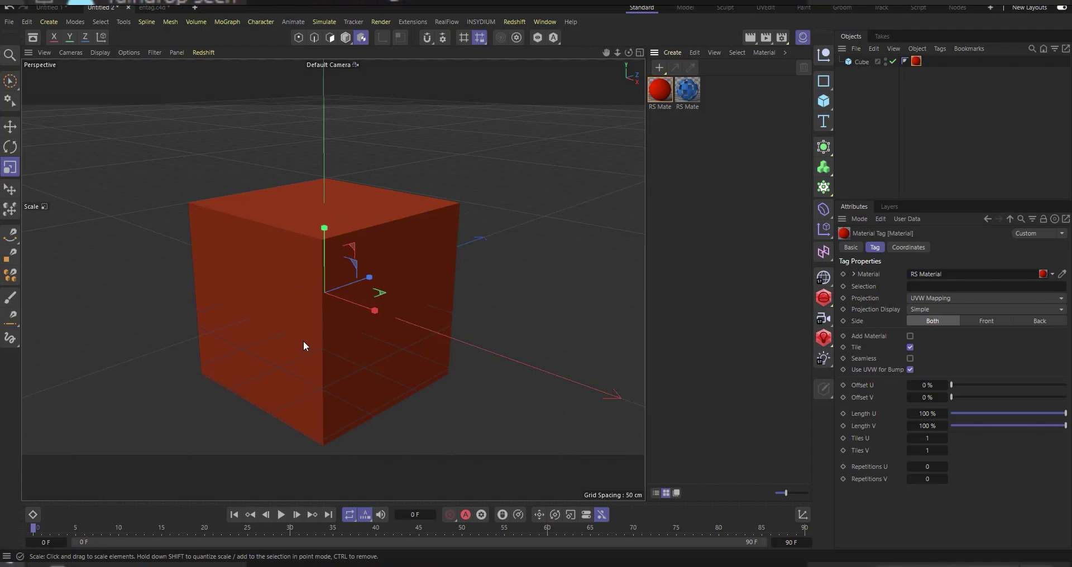
pyautogui.scroll(2, 303, 341)
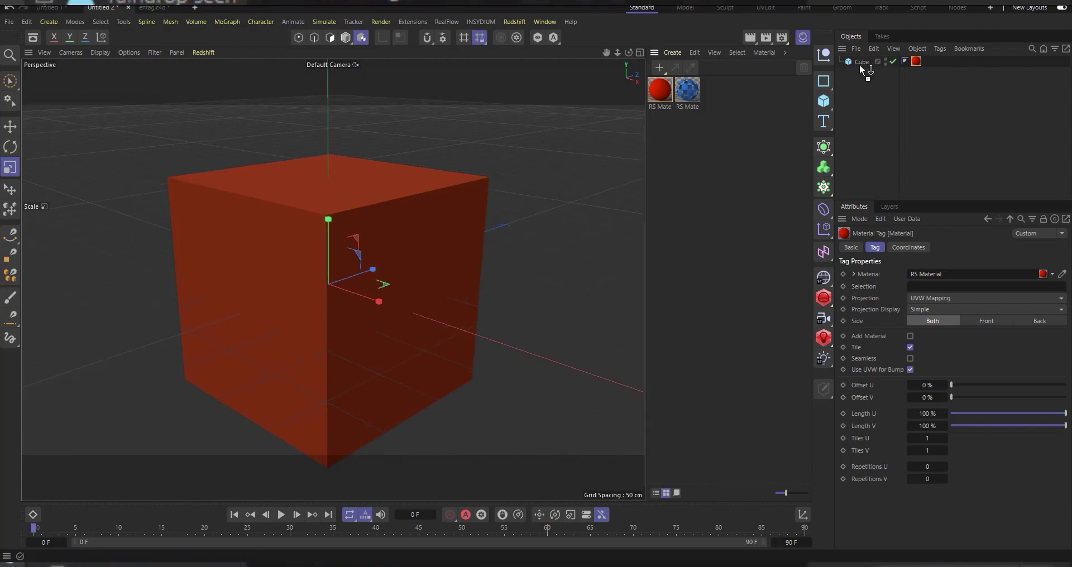
pyautogui.moveTo(860, 63); pyautogui.dragTo(857, 61)
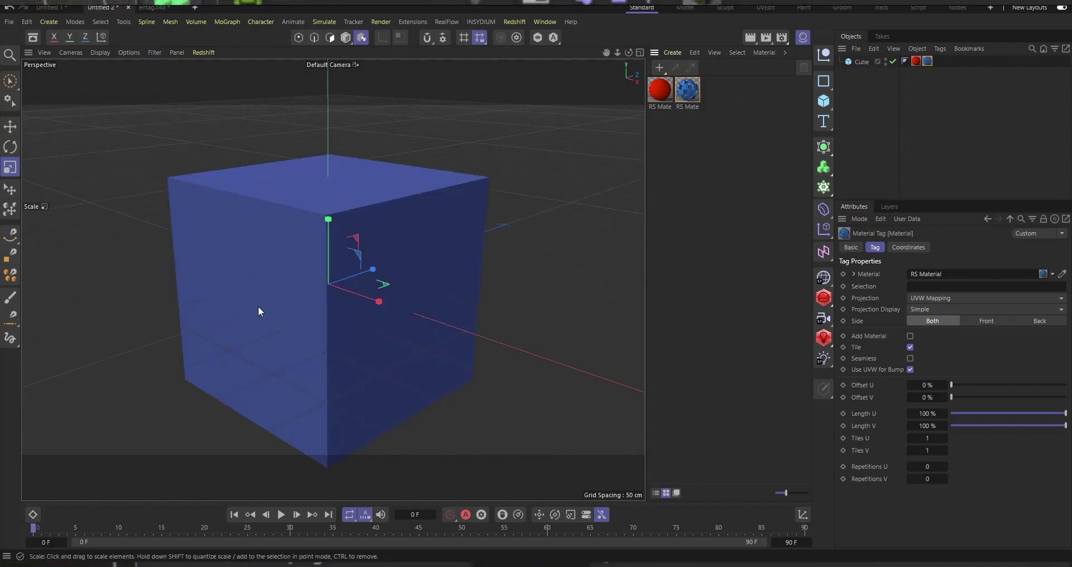
pyautogui.click(803, 37)
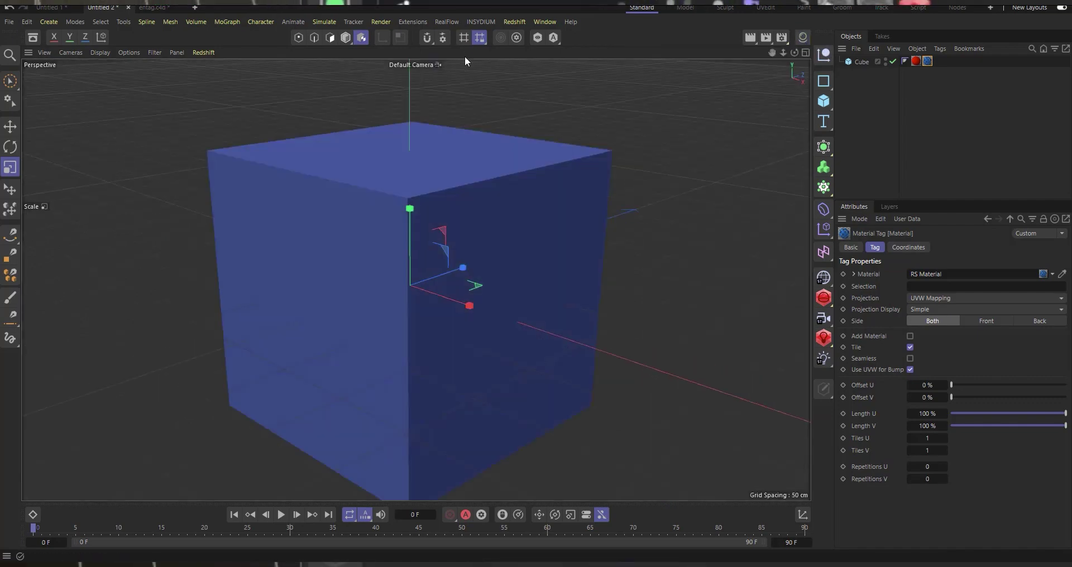
# - Render the cube in the Redshift RenderView and swap the order of its red and blue material tags to compare the stacking
pyautogui.click(514, 20)
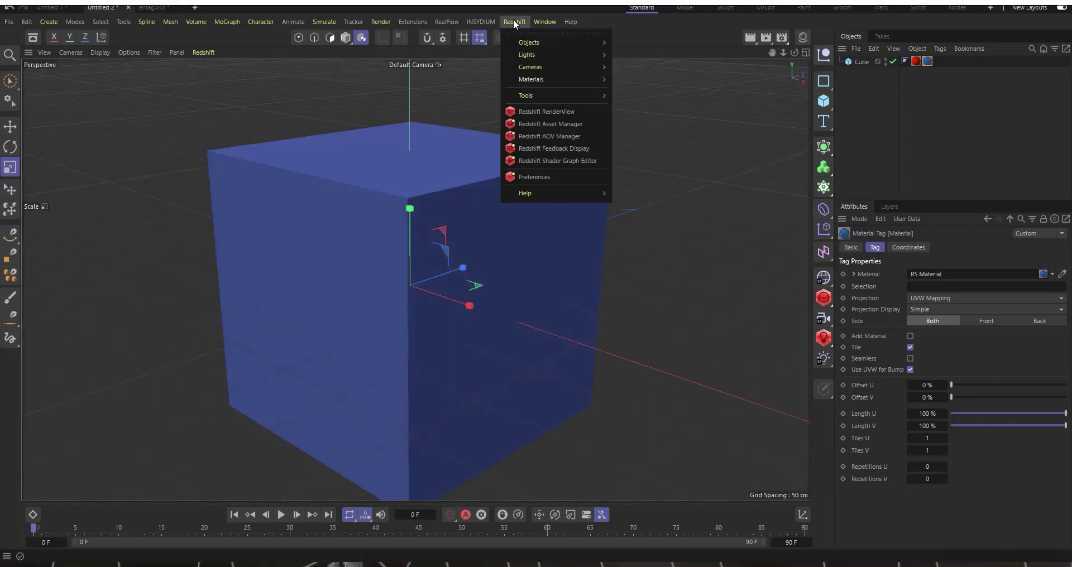
pyautogui.click(571, 112)
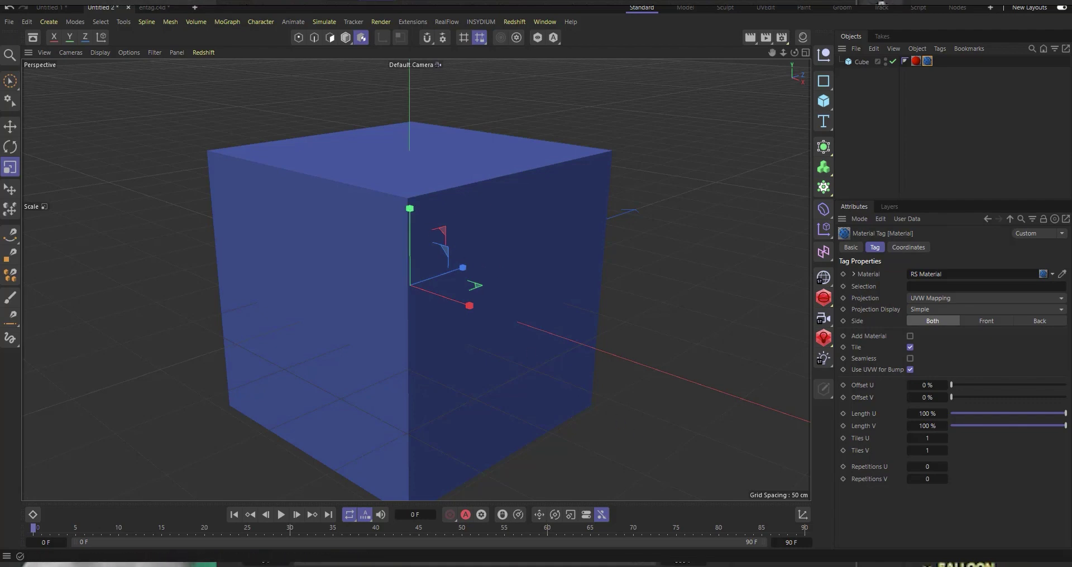
pyautogui.click(682, 523)
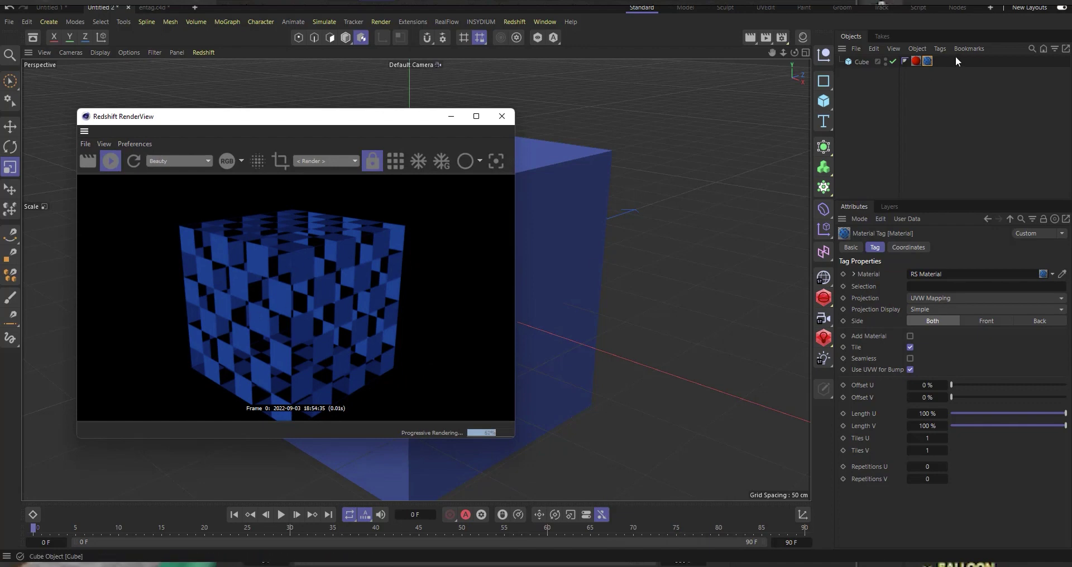
pyautogui.moveTo(915, 59); pyautogui.dragTo(951, 63)
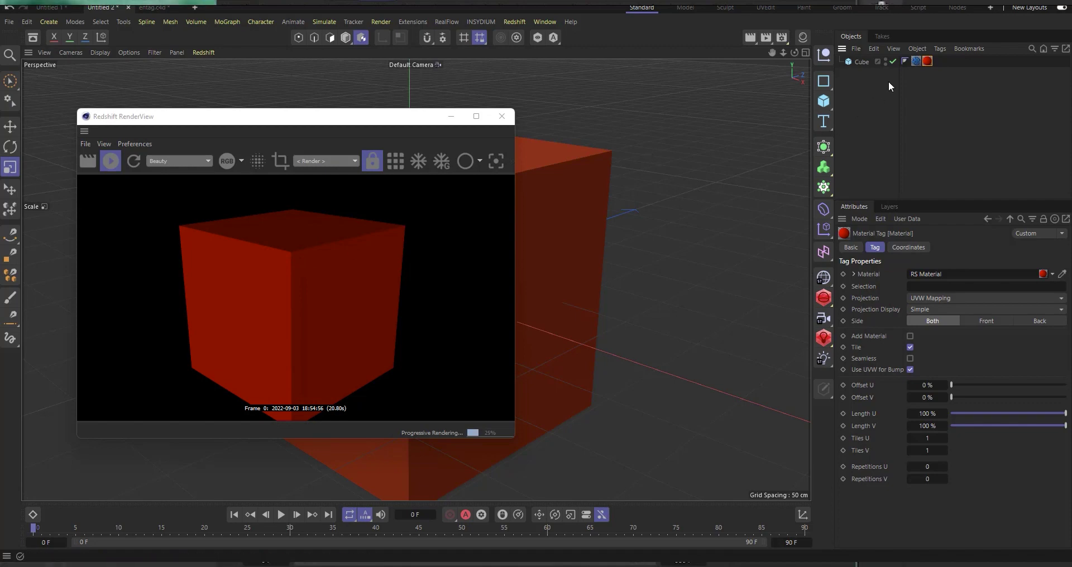
pyautogui.moveTo(941, 58); pyautogui.dragTo(920, 64)
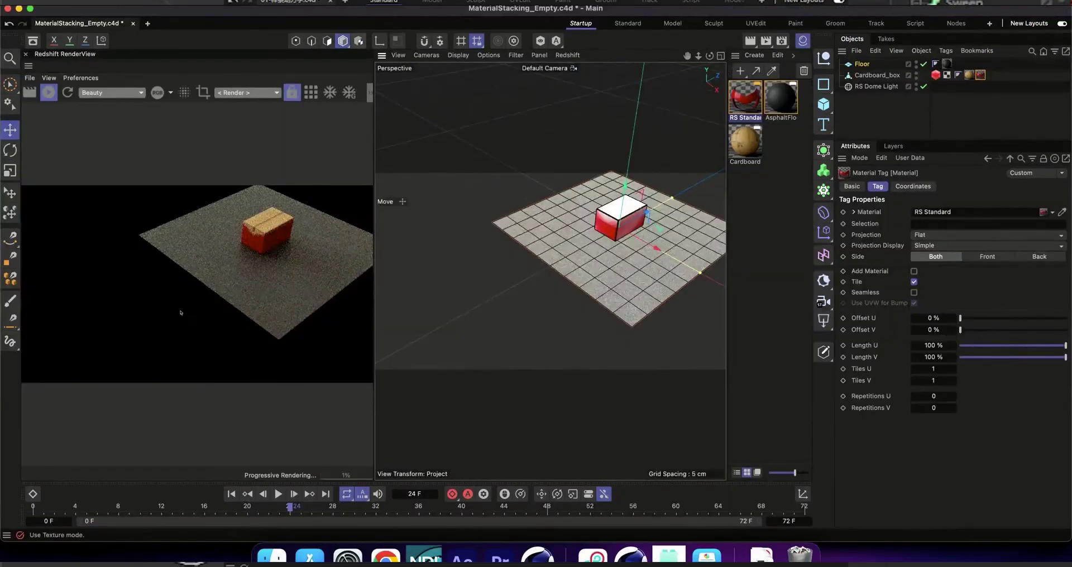
# - Scale down the flat-projected RS Standard logo texture and move it onto the front of the cardboard box
pyautogui.press('t')
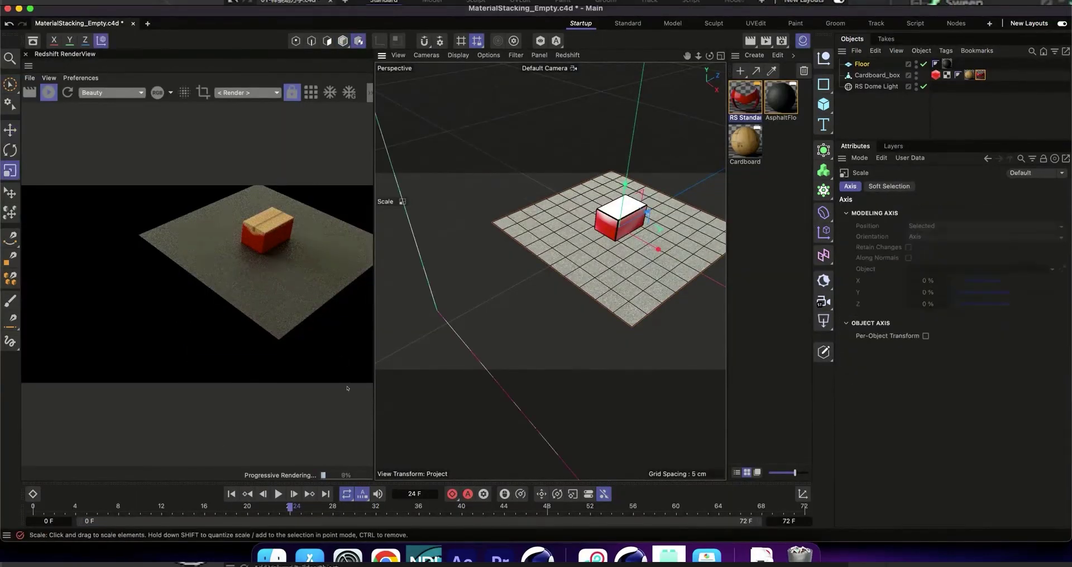
pyautogui.press('e')
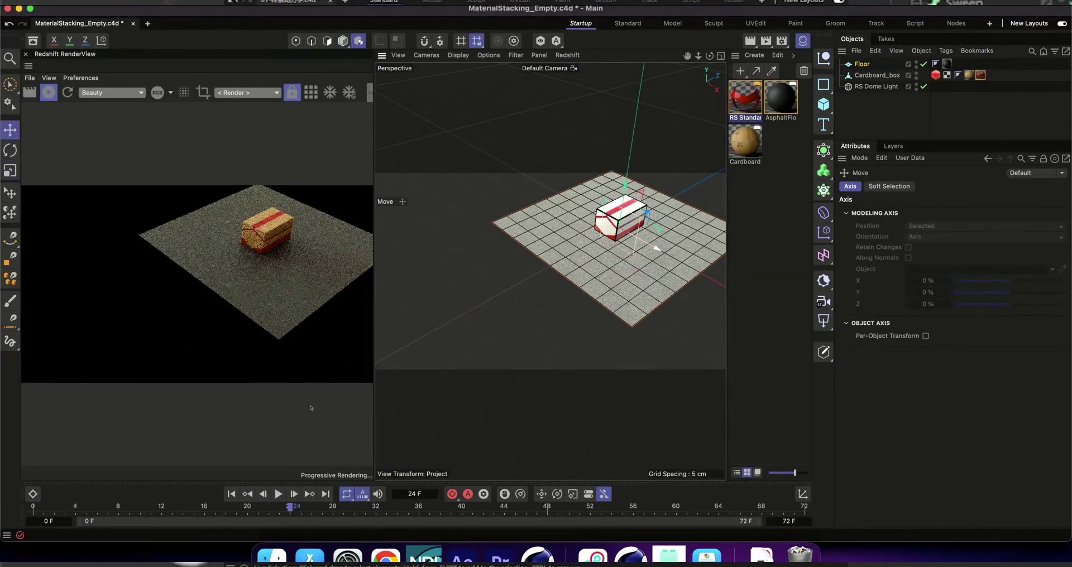
pyautogui.scroll(5, 318, 401)
pyautogui.press('t')
pyautogui.moveTo(340, 395); pyautogui.dragTo(288, 391)
pyautogui.press('e')
pyautogui.scroll(5, 288, 390)
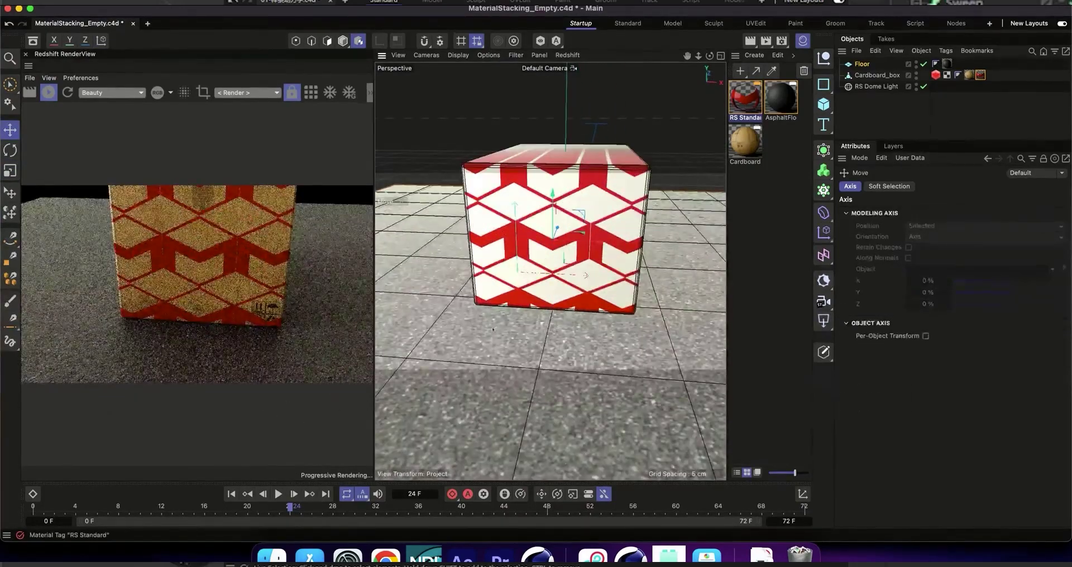
# - Turn off Tile in the logo's RS Standard material tag on the cardboard box
pyautogui.click(980, 75)
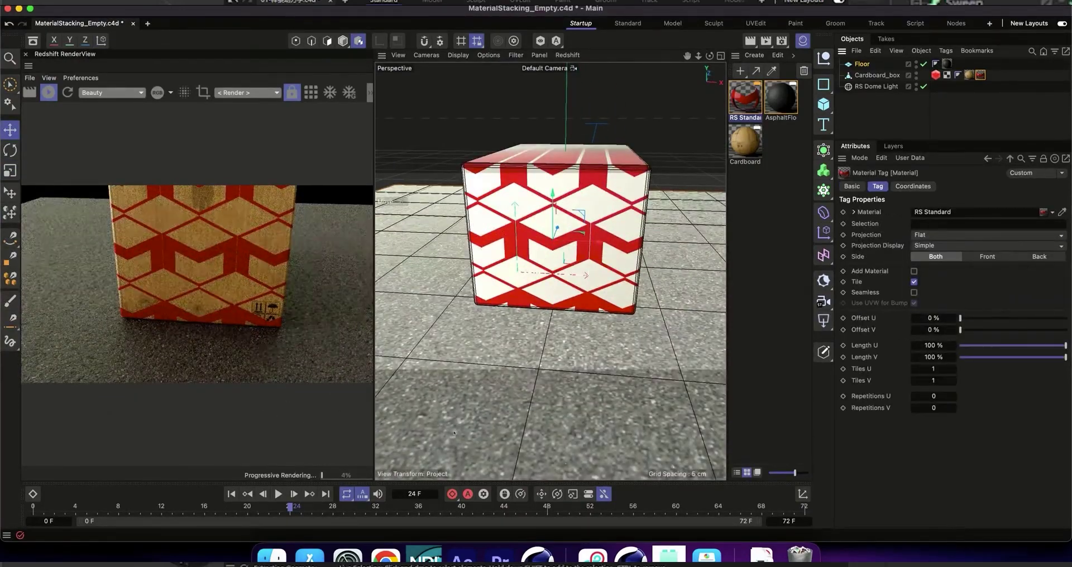
pyautogui.press('super+z')
pyautogui.press('super+z')
pyautogui.press('super+z')
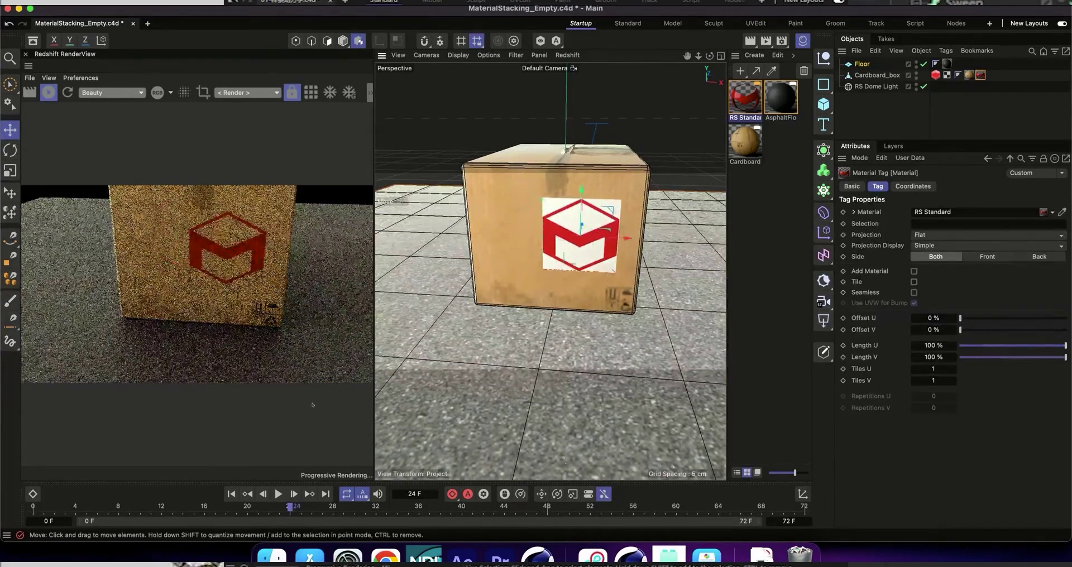
# - Rotate the logo's flat projection so that it faces the adjacent long side of the cardboard box
pyautogui.keyDown('alt'); pyautogui.moveTo(312, 406); pyautogui.dragTo(196, 411, button='middle'); pyautogui.keyUp('alt')
pyautogui.press('r')
pyautogui.moveTo(230, 418); pyautogui.dragTo(261, 411)
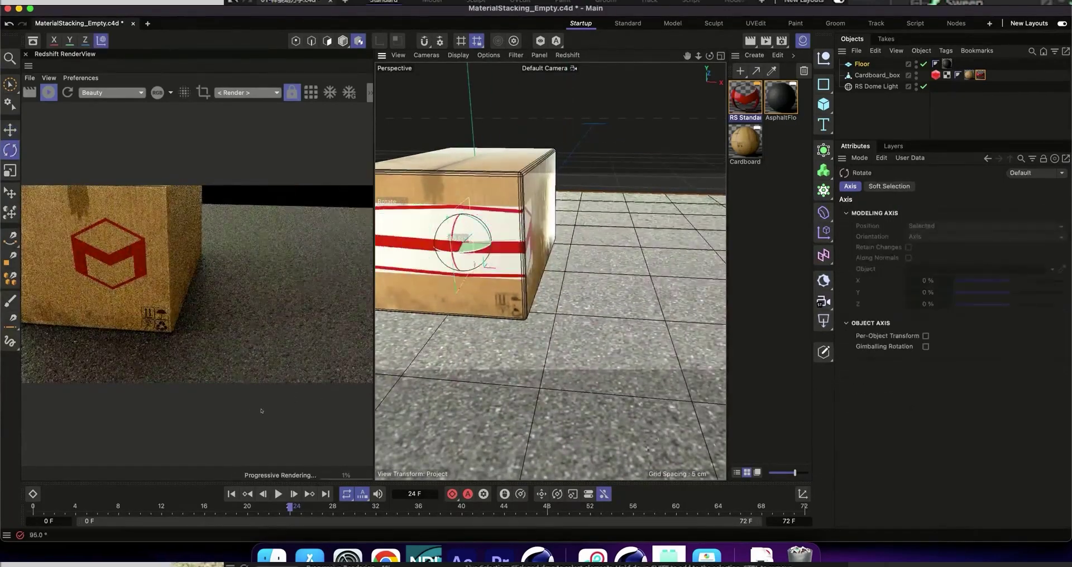
pyautogui.press('super+z')
pyautogui.press('super+z')
pyautogui.press('super+z')
pyautogui.press('super+z')
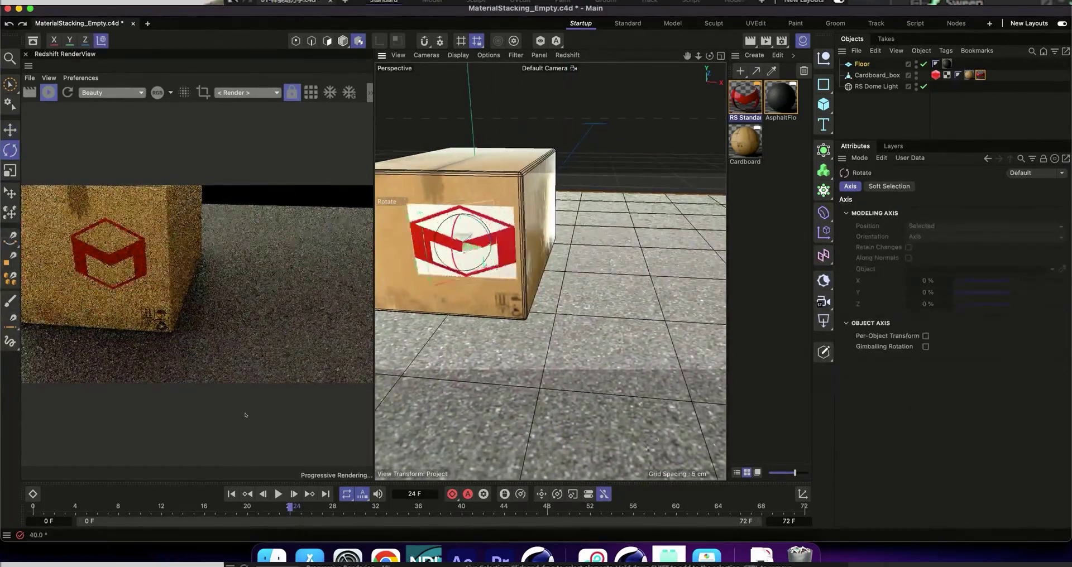
pyautogui.press('super+shift+z')
pyautogui.press('super+shift+z')
pyautogui.press('super+shift+z')
pyautogui.press('super+shift+z')
pyautogui.press('e')
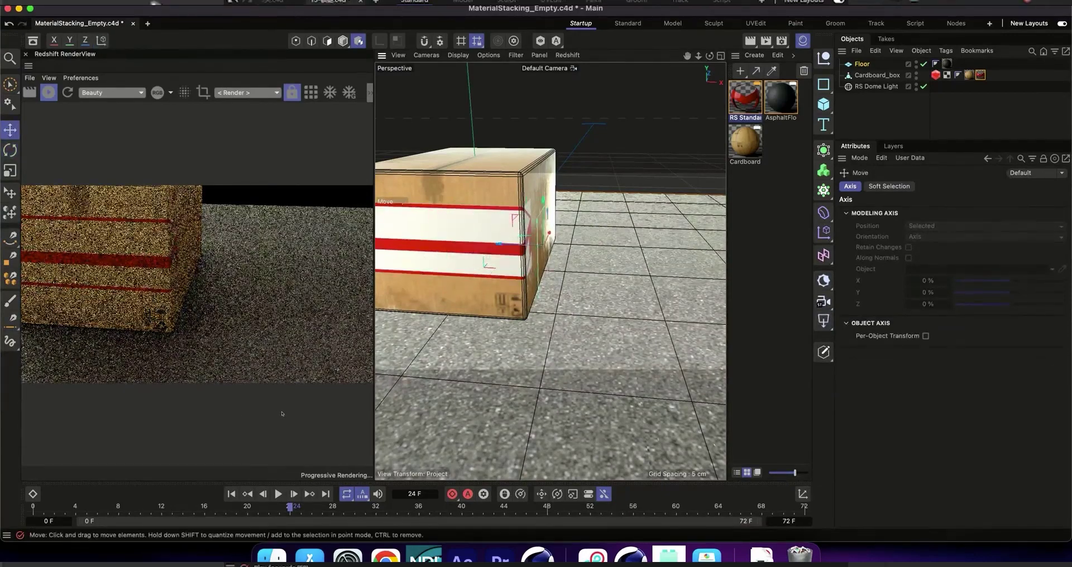
# - Move the rotated logo projection into place on the long side of the cardboard box
pyautogui.keyDown('alt'); pyautogui.moveTo(282, 414); pyautogui.dragTo(182, 400); pyautogui.keyUp('alt')
pyautogui.keyDown('alt'); pyautogui.moveTo(181, 399); pyautogui.dragTo(272, 412, button='middle'); pyautogui.keyUp('alt')
pyautogui.keyDown('alt'); pyautogui.moveTo(272, 412); pyautogui.dragTo(270, 417); pyautogui.keyUp('alt')
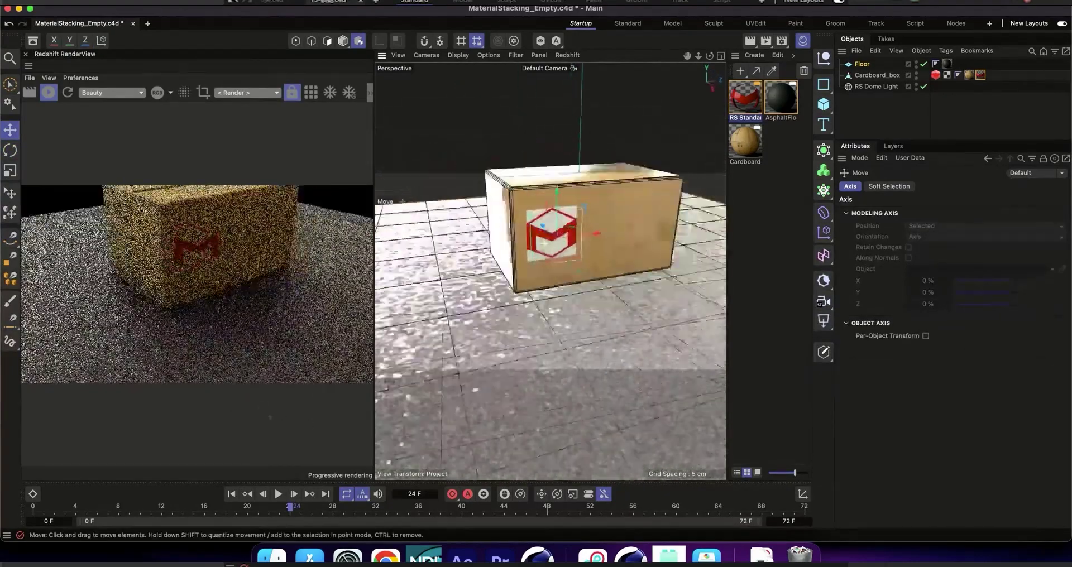
pyautogui.press('super+z')
pyautogui.press('super+z')
pyautogui.press('super+z')
pyautogui.press('super+z')
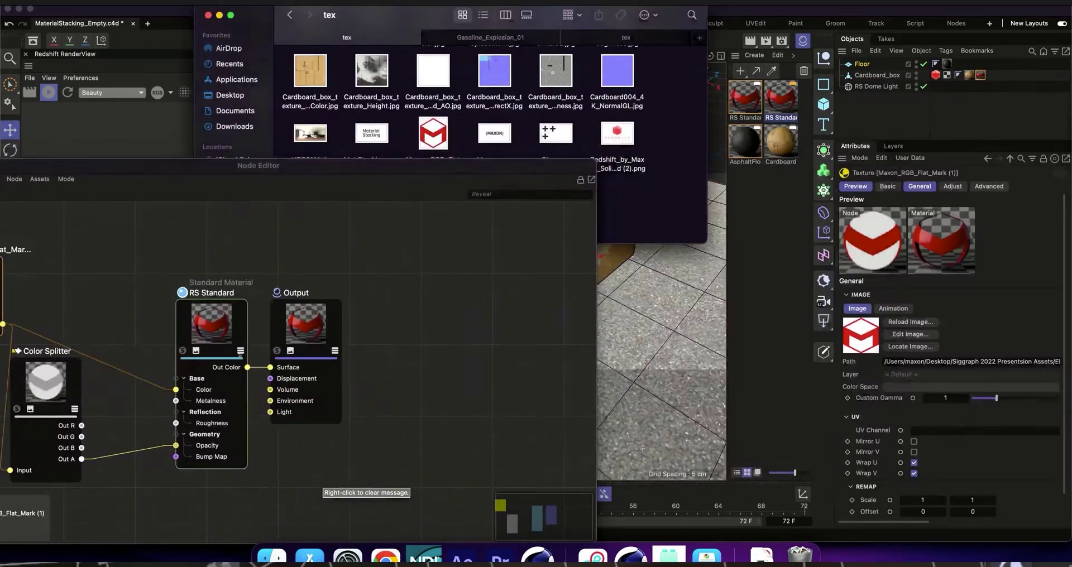
# - Load ThisWayUp.png into the second RS Standard material's texture node and set its tag on the box to Flat projection
pyautogui.click(651, 204)
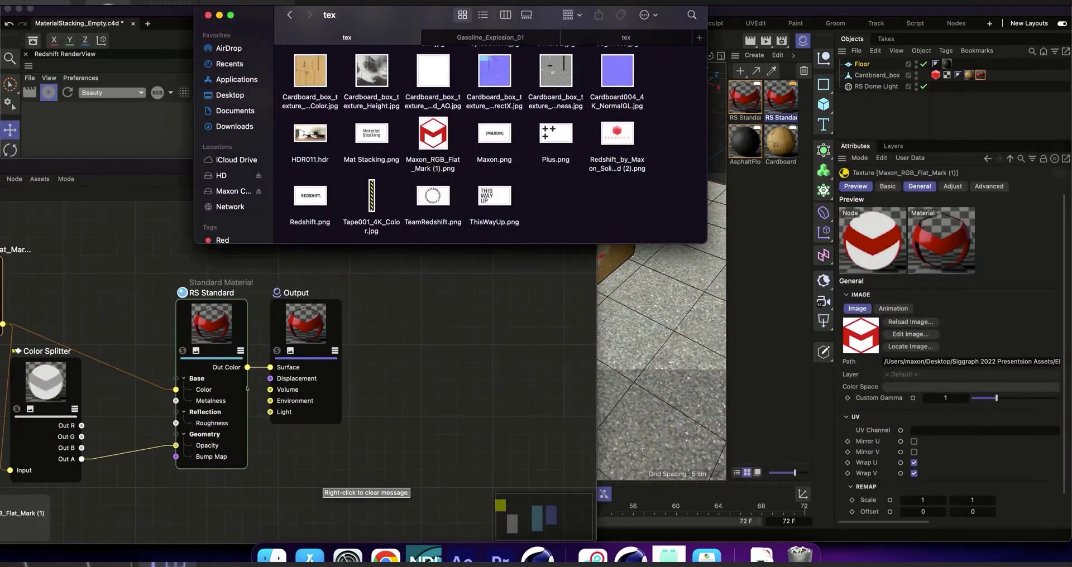
pyautogui.moveTo(494, 196); pyautogui.dragTo(989, 363)
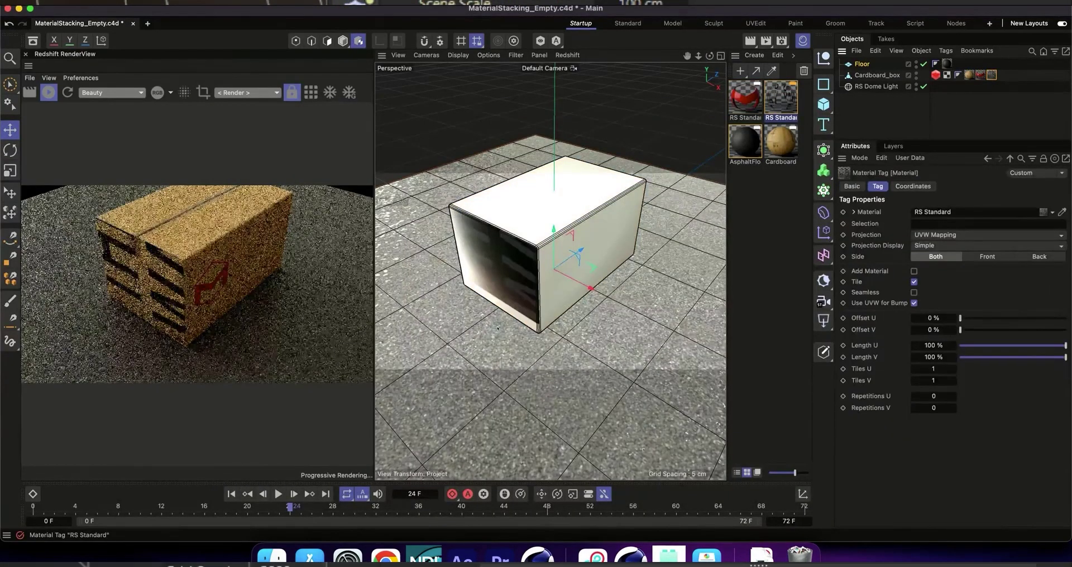
pyautogui.click(988, 234)
pyautogui.click(949, 271)
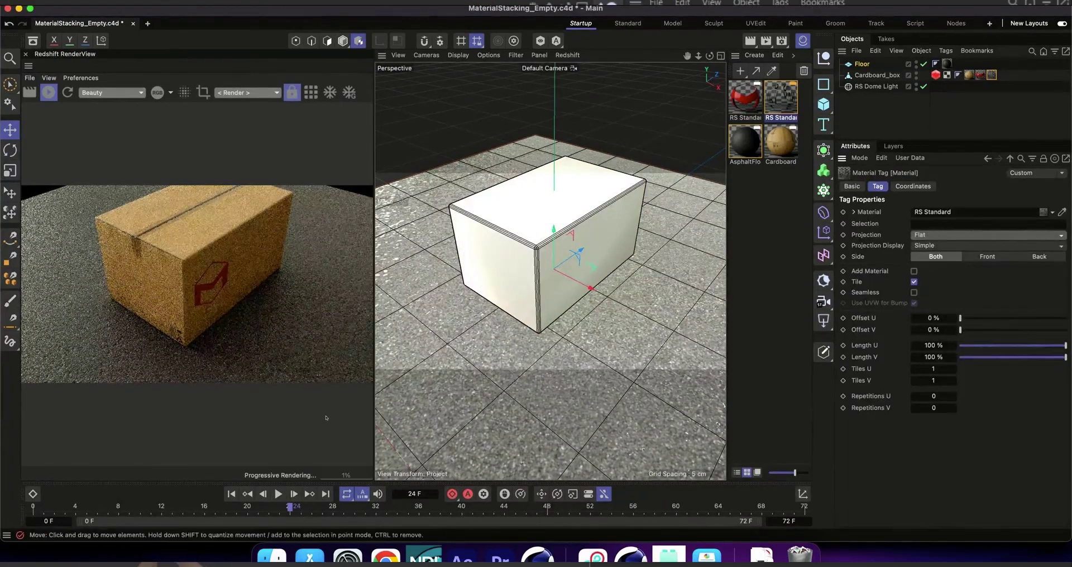
# - Scale down the flat THIS WAY UP projection and move it to the short end face of the box
pyautogui.press('t')
pyautogui.moveTo(335, 416); pyautogui.dragTo(476, 362)
pyautogui.press('e')
# - Turn off Tile for the THIS WAY UP material tag and place the text near the lower-left corner of the box's end face
pyautogui.click(992, 75)
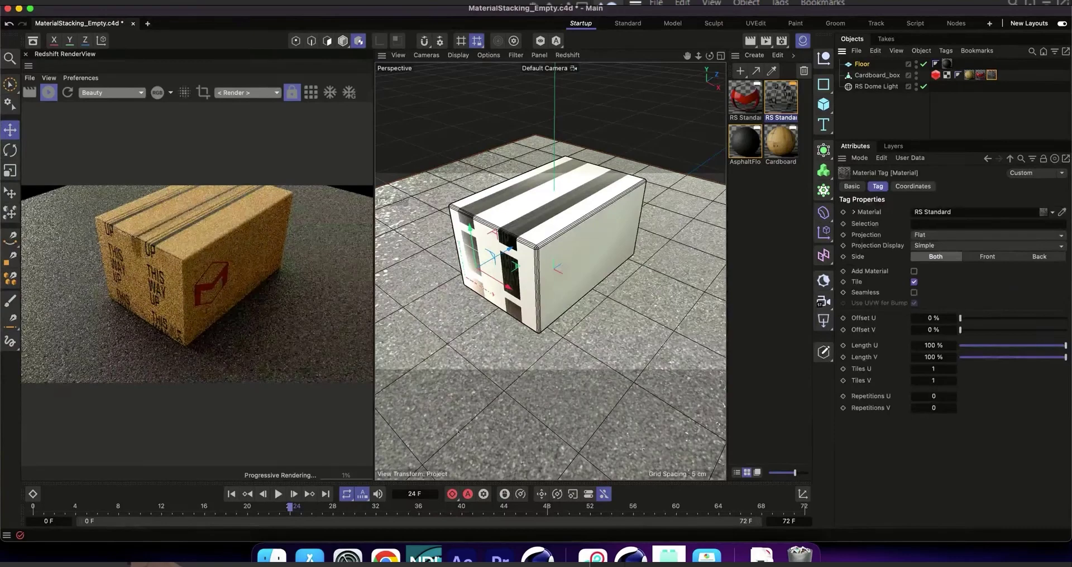
pyautogui.click(914, 282)
pyautogui.keyDown('alt'); pyautogui.moveTo(259, 440); pyautogui.dragTo(299, 416); pyautogui.keyUp('alt')
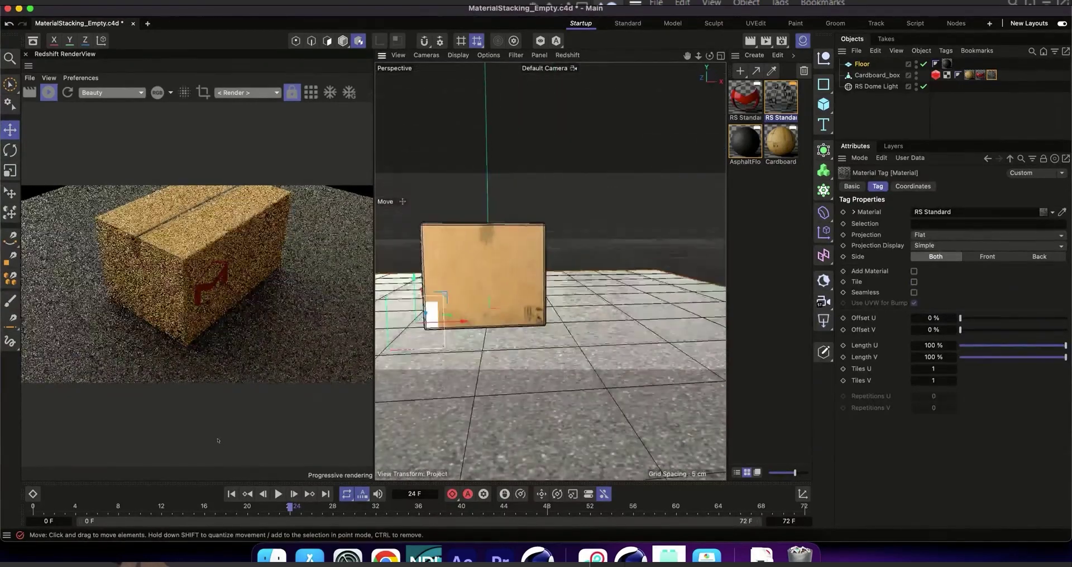
pyautogui.moveTo(218, 441); pyautogui.dragTo(249, 423)
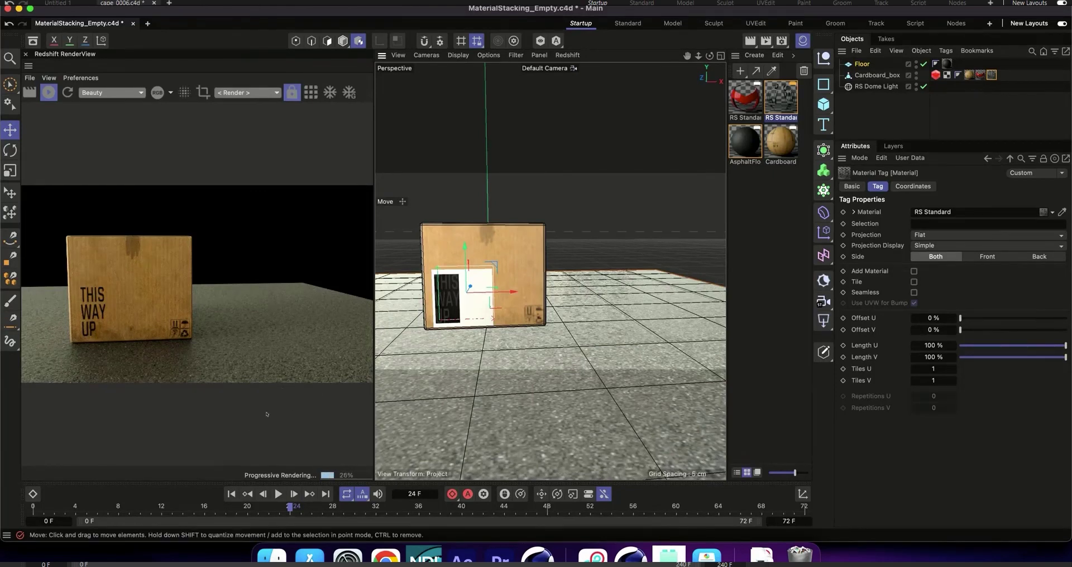
# - Copy the normal texture and Bump Map nodes from the CardboardBox material into the logo's RS Standard material
pyautogui.keyDown('alt'); pyautogui.moveTo(550, 272); pyautogui.dragTo(475, 295); pyautogui.keyUp('alt')
pyautogui.doubleClick(781, 141)
pyautogui.moveTo(781, 145); pyautogui.dragTo(707, 119)
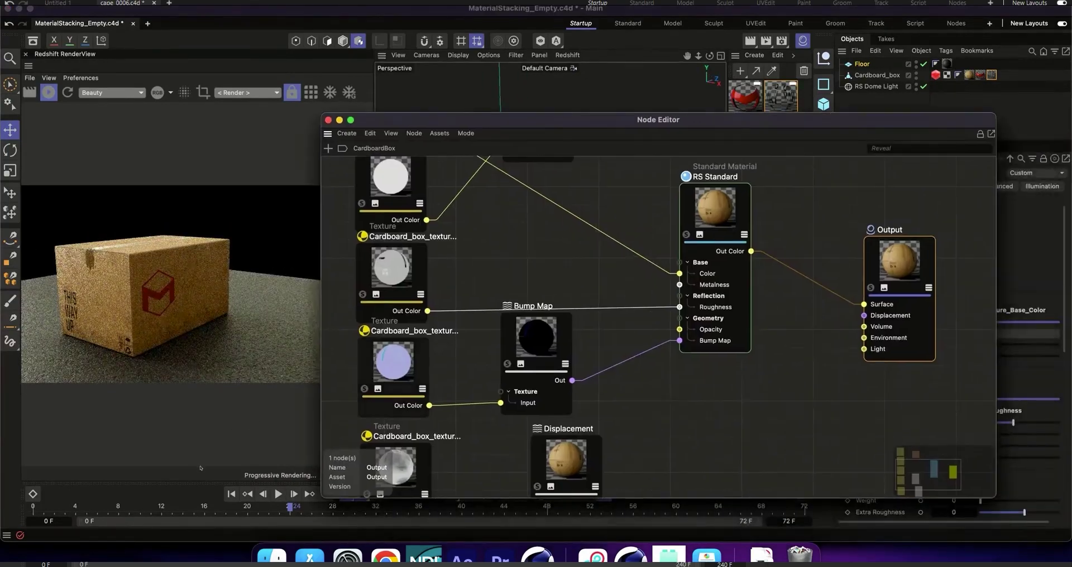
pyautogui.moveTo(595, 340); pyautogui.dragTo(338, 376)
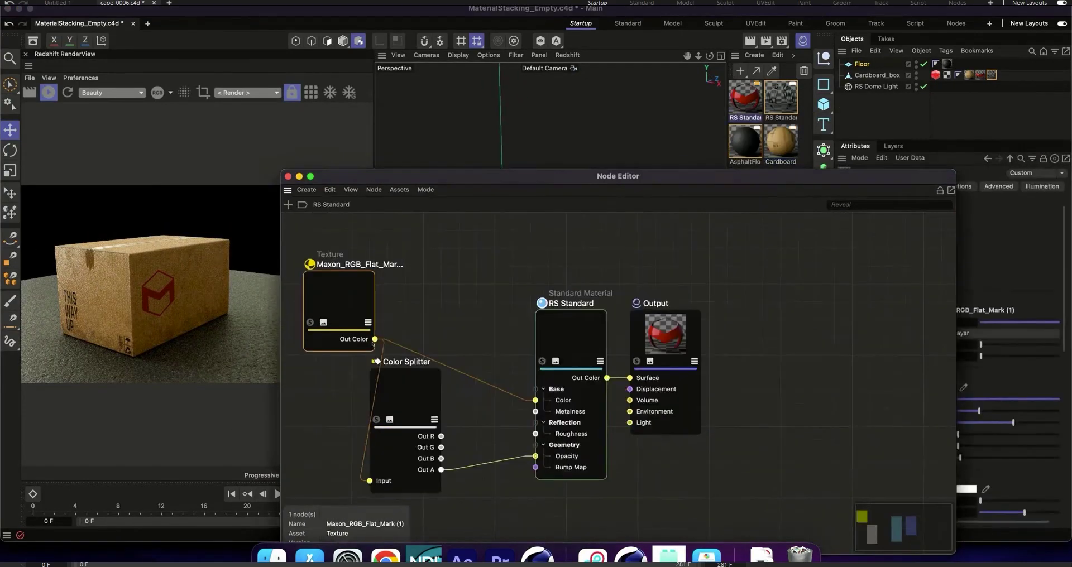
pyautogui.moveTo(620, 173); pyautogui.dragTo(638, 22)
pyautogui.hotkey('ctrl', 'v')
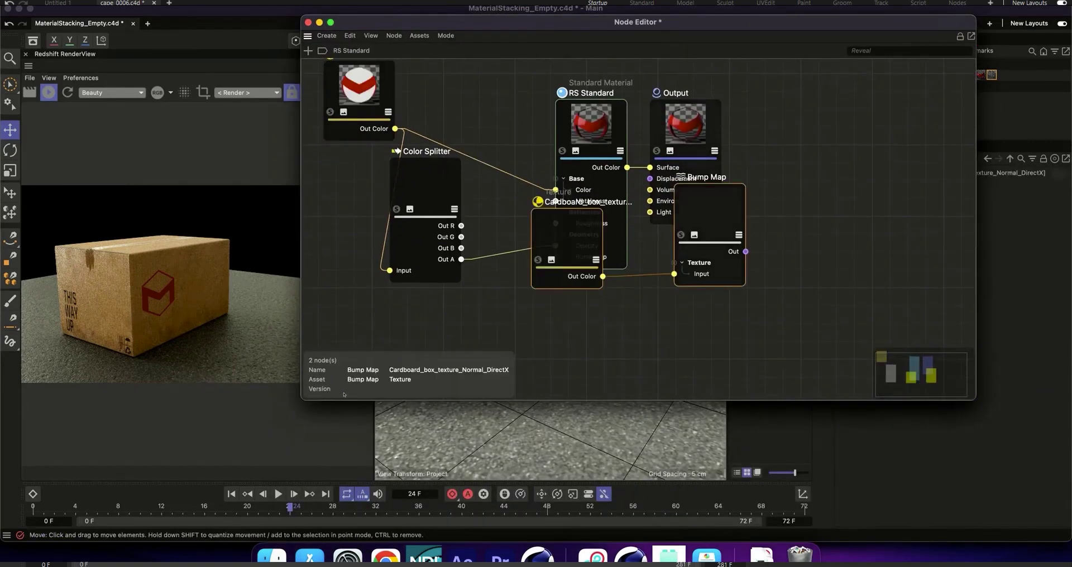